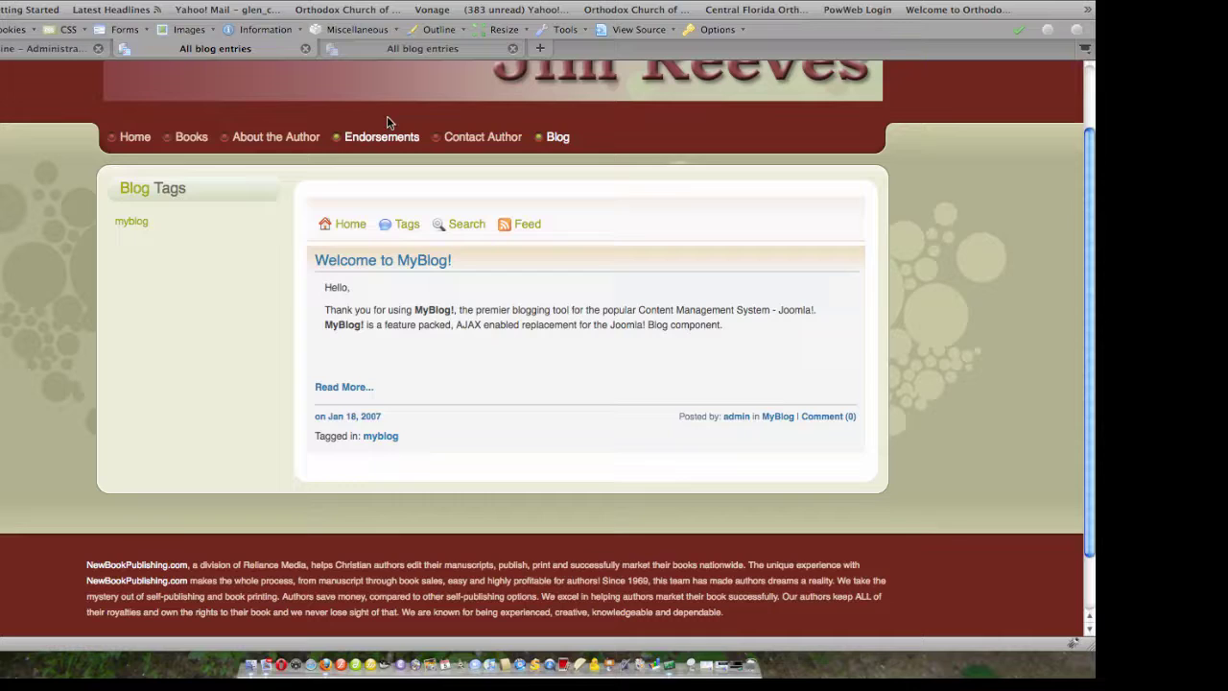
# Step: Switch to the 'All blog entries' tab showing the logged-in MyBlog page
pyautogui.click(411, 48)
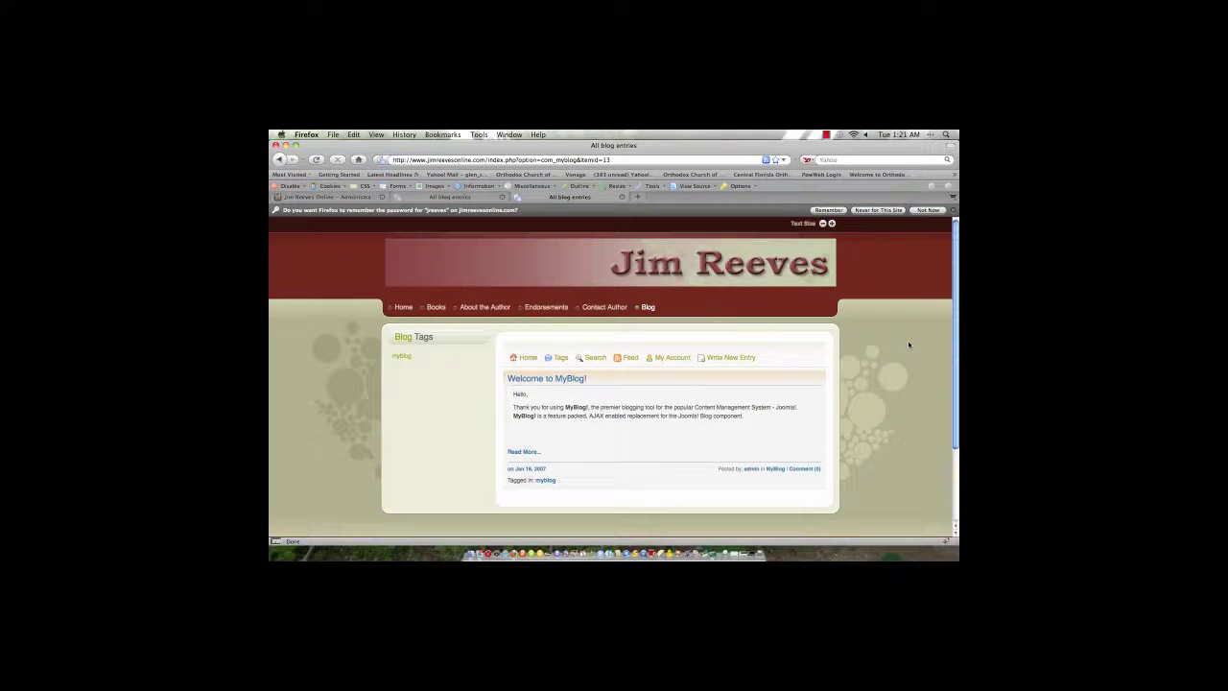
# Step: Dismiss the password prompt, start a new entry and title it 'Welcome to Jim Reeves Online!'
pyautogui.click(954, 209)
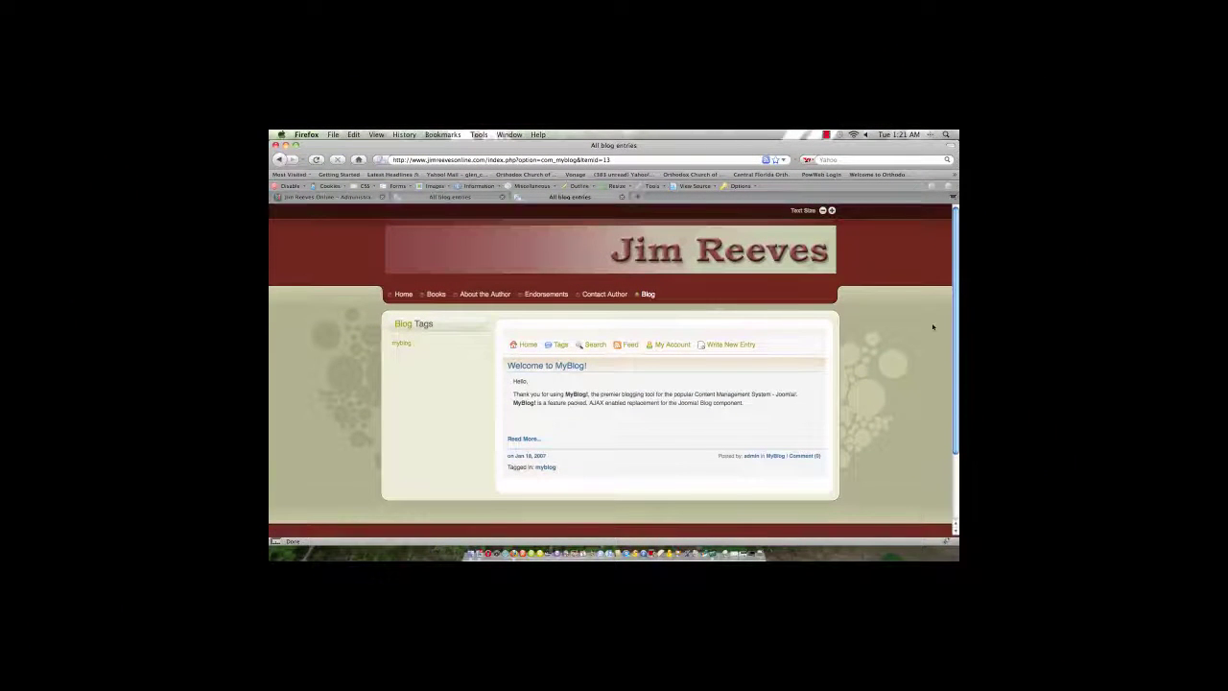
pyautogui.click(729, 348)
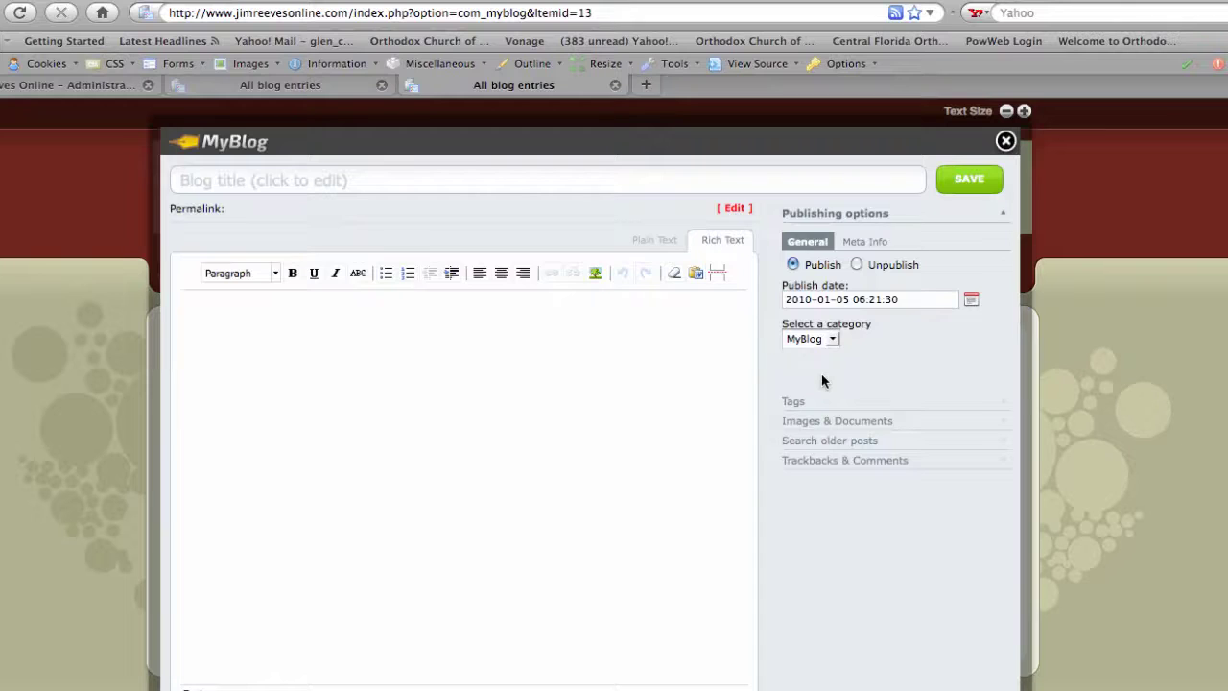
pyautogui.click(607, 184)
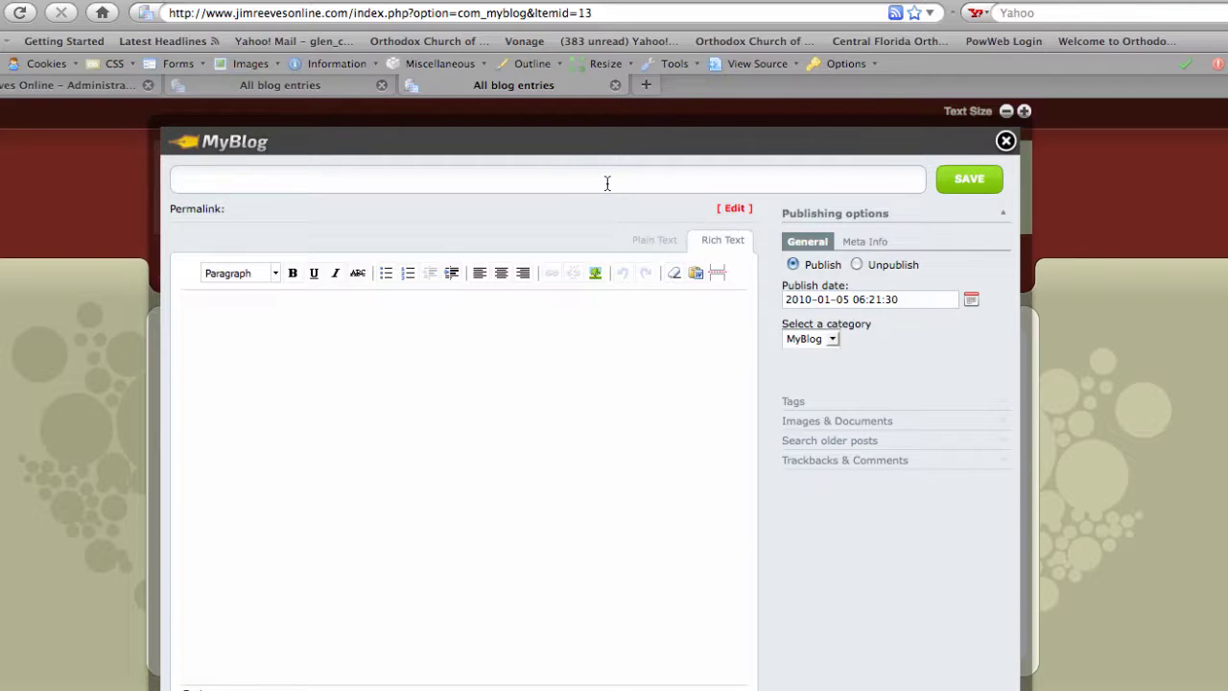
pyautogui.write('W')
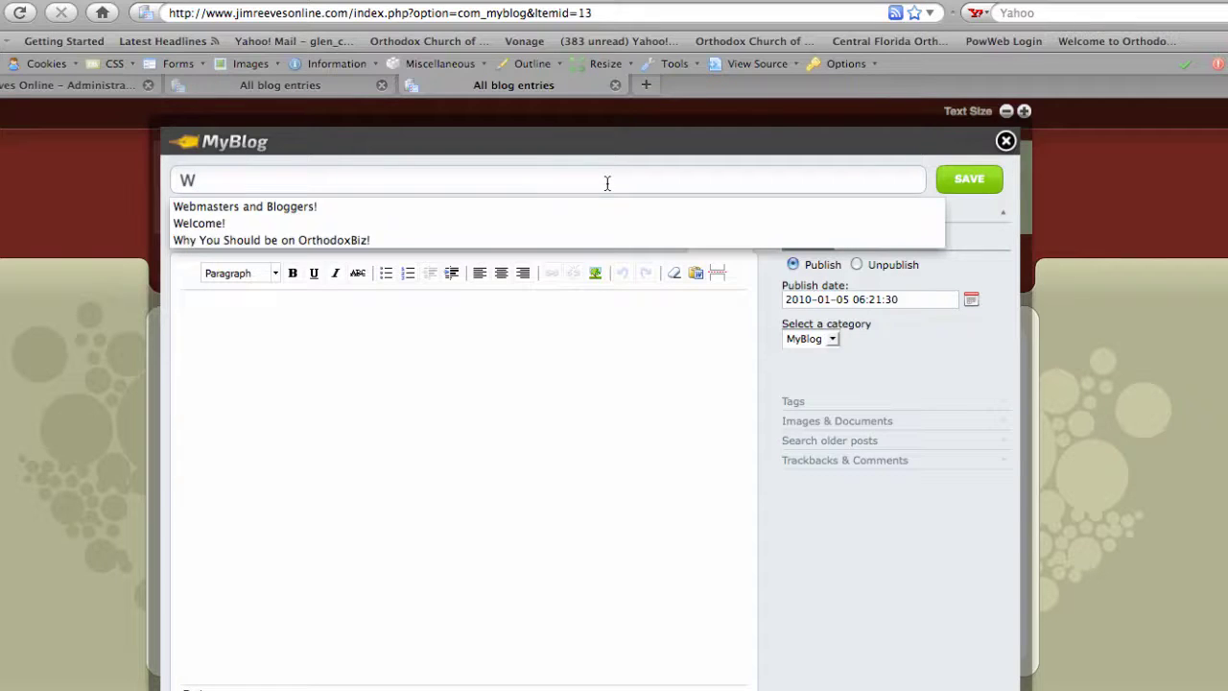
pyautogui.write('elcome to ')
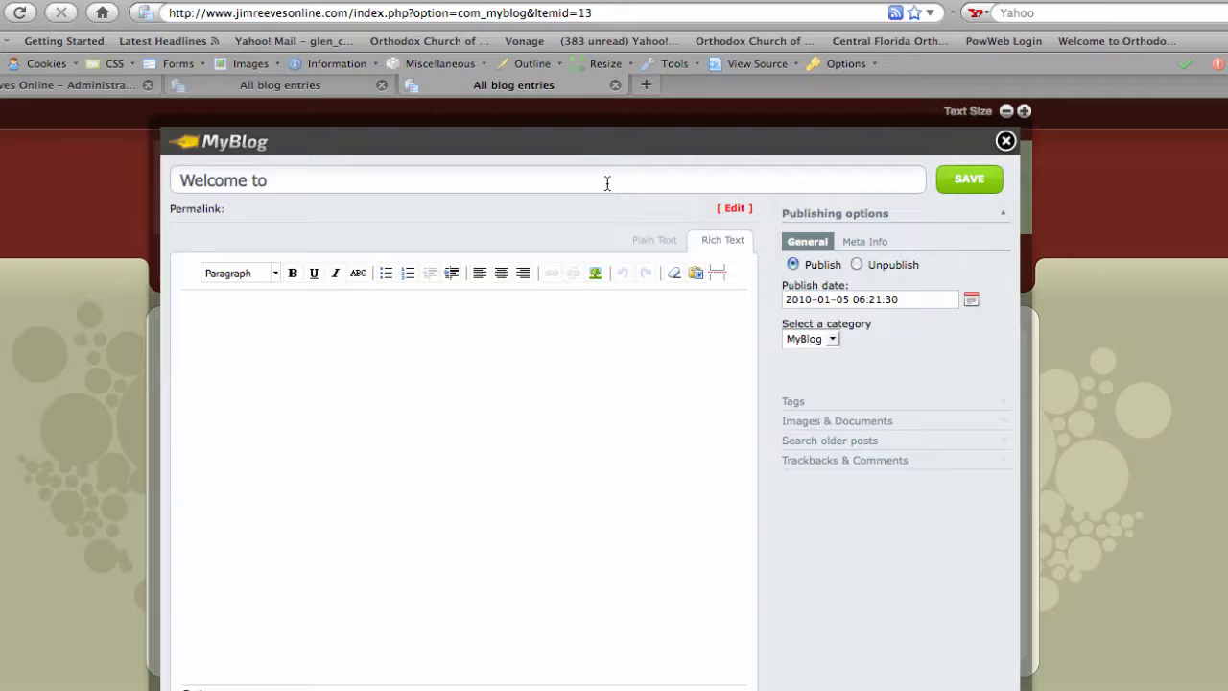
pyautogui.write('Jim Reeves Online!')
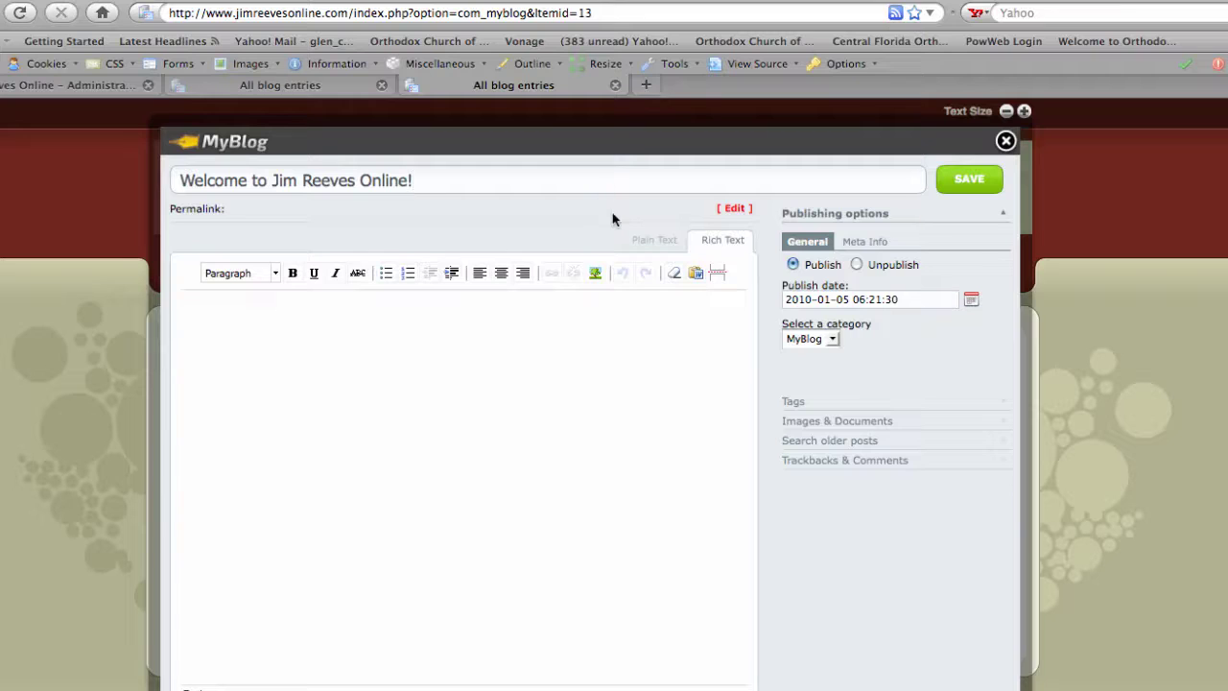
# Step: Place the caret in the entry body and bring up the Paste from Word window
pyautogui.click(514, 401)
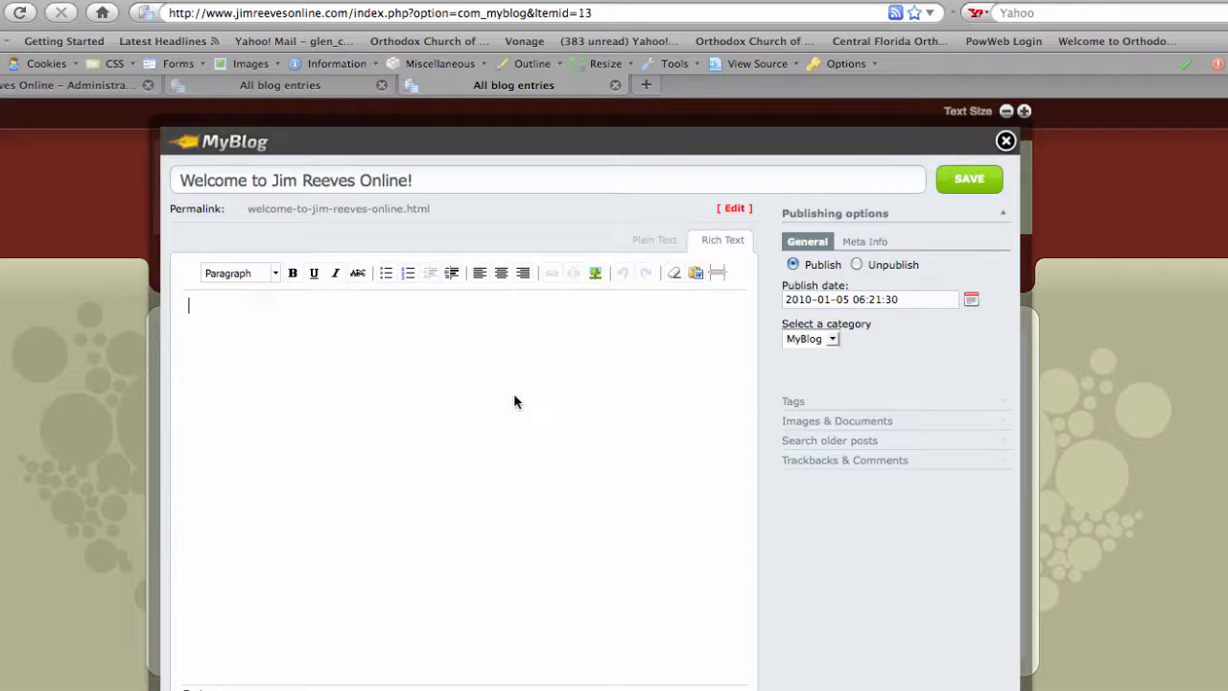
pyautogui.click(696, 275)
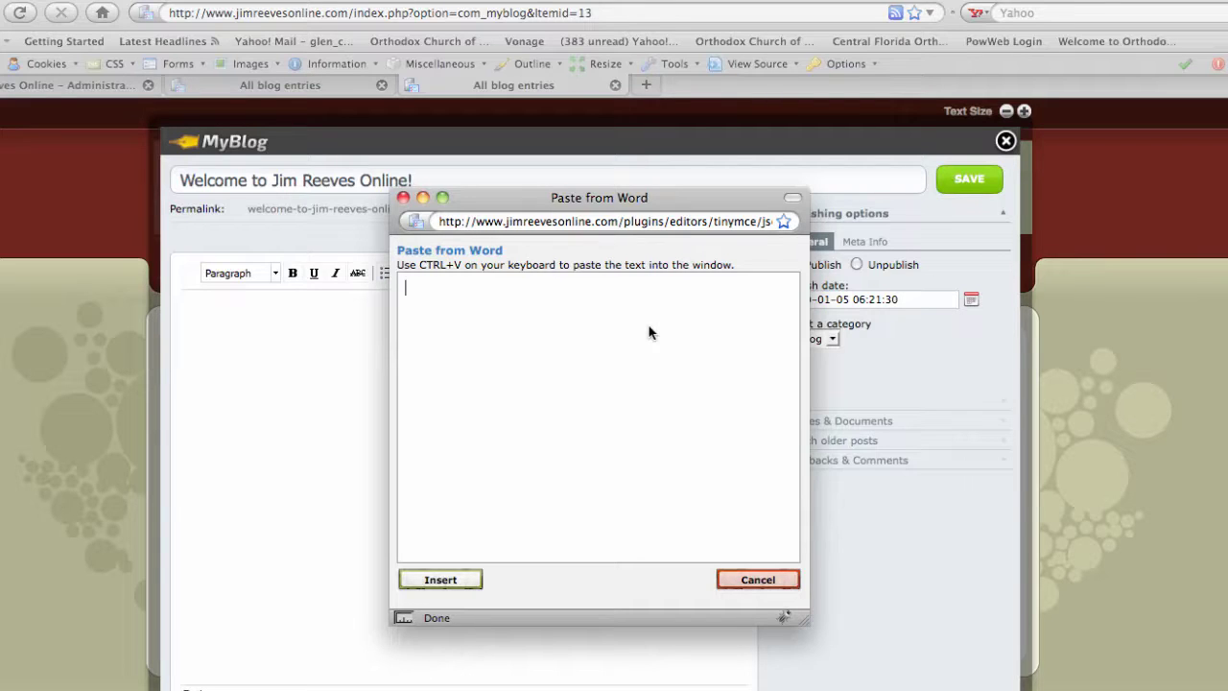
# Step: Cancel Paste from Word and type 'I am happy that you came by my blog! I hope to be engaging…'
pyautogui.click(744, 579)
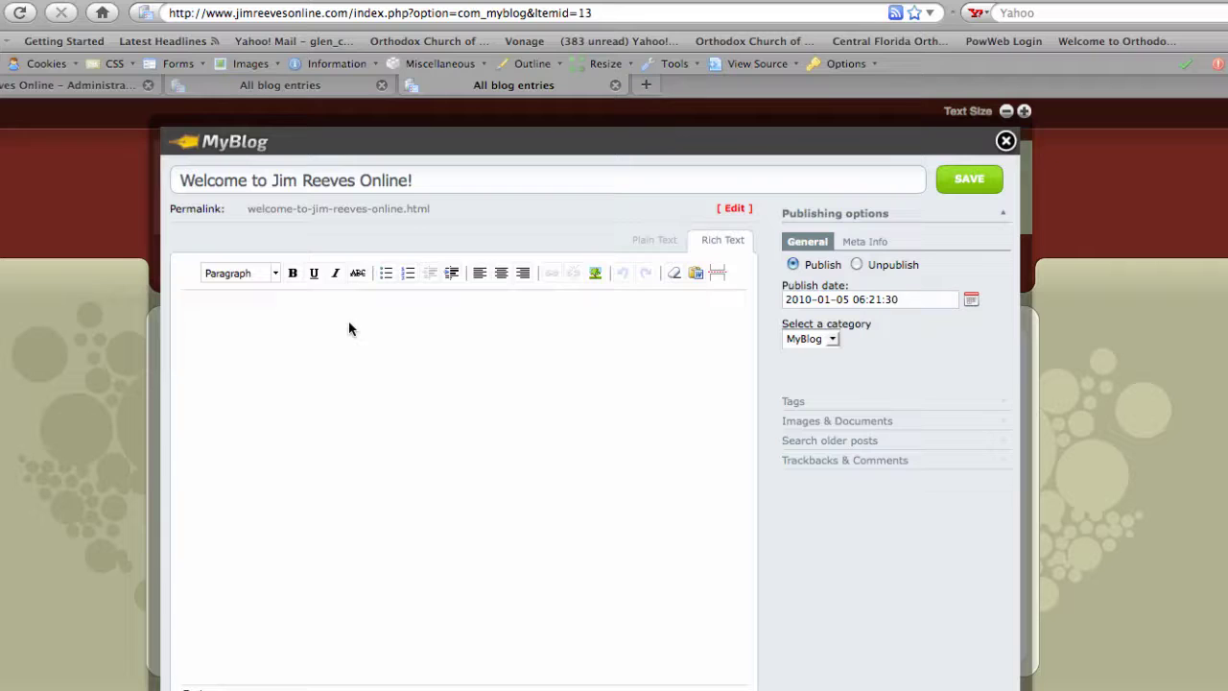
pyautogui.write('T')
pyautogui.press('BackSpace')
pyautogui.write('I am happy that you cam')
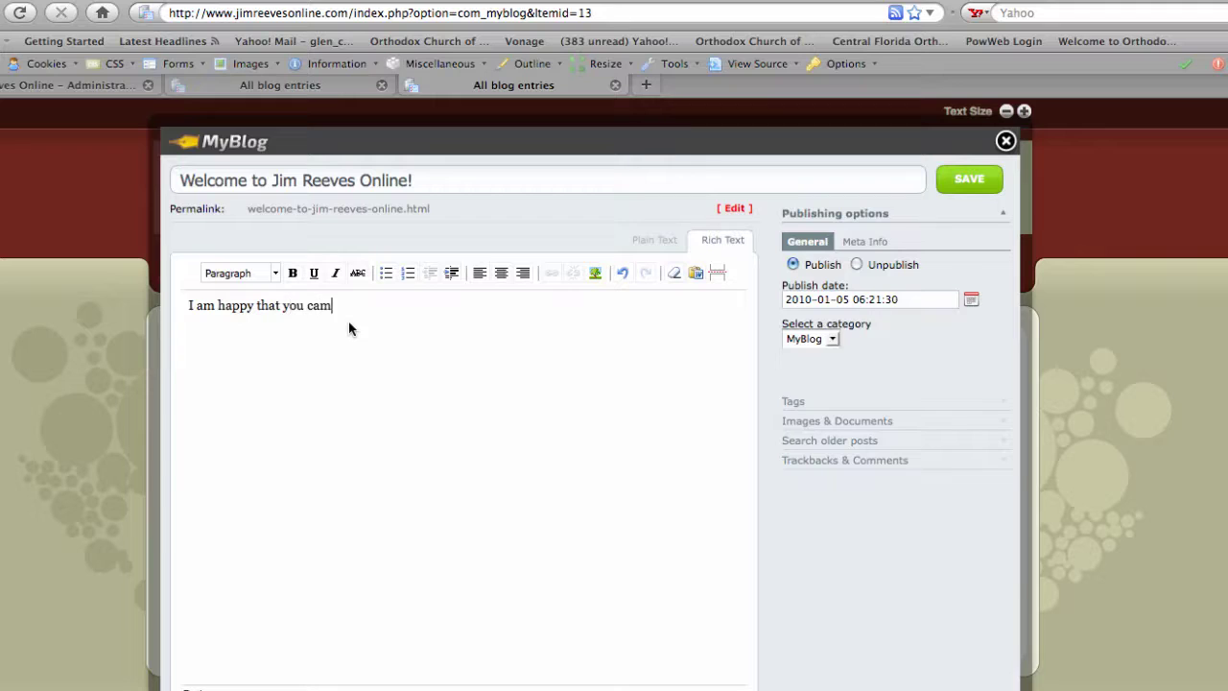
pyautogui.write('e by my blog! I hope to be engaging')
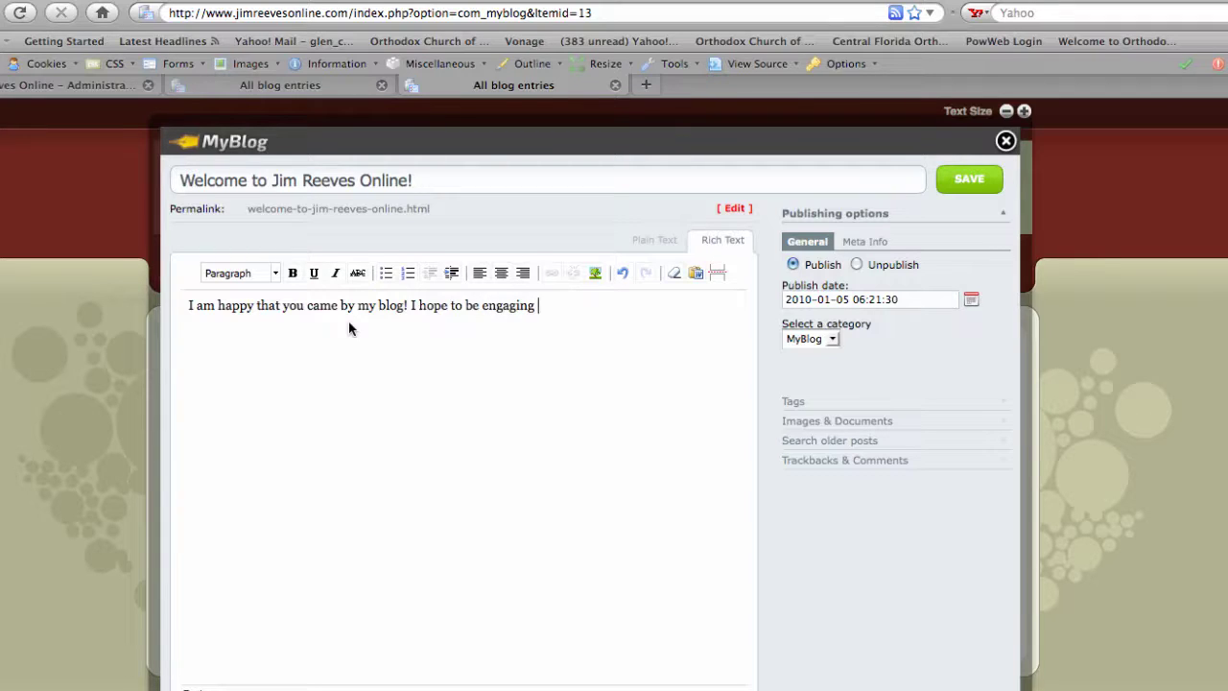
pyautogui.write(' in the posts that I')
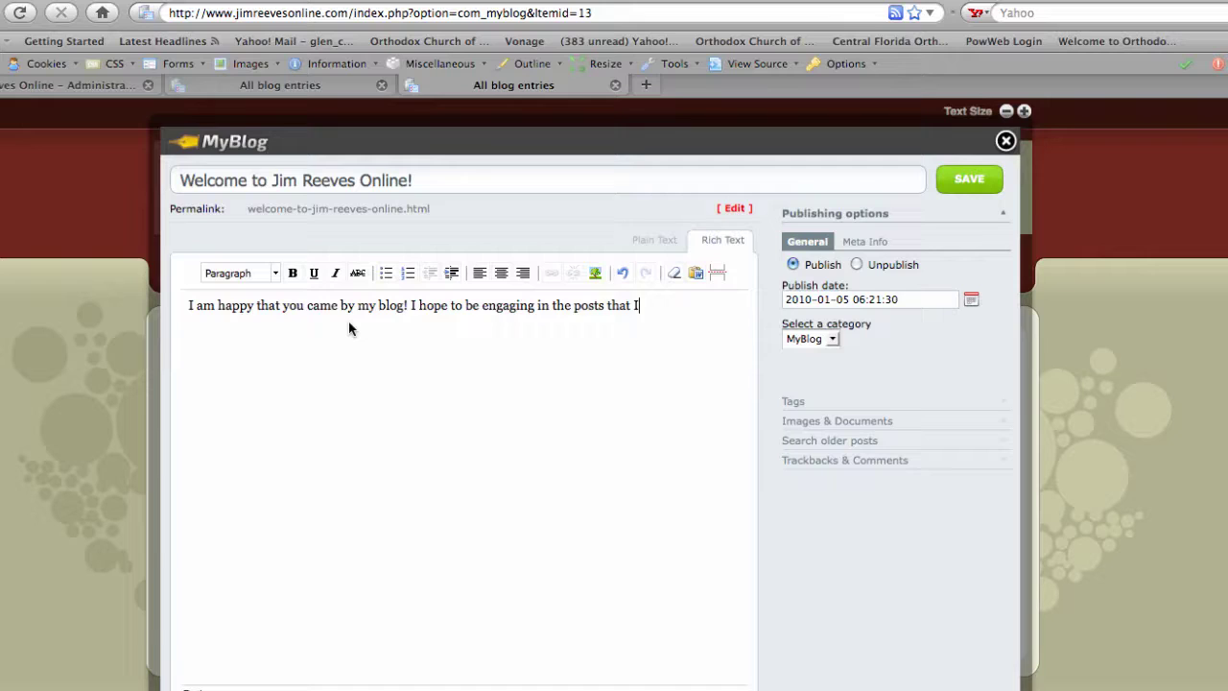
pyautogui.write(' am writing.')
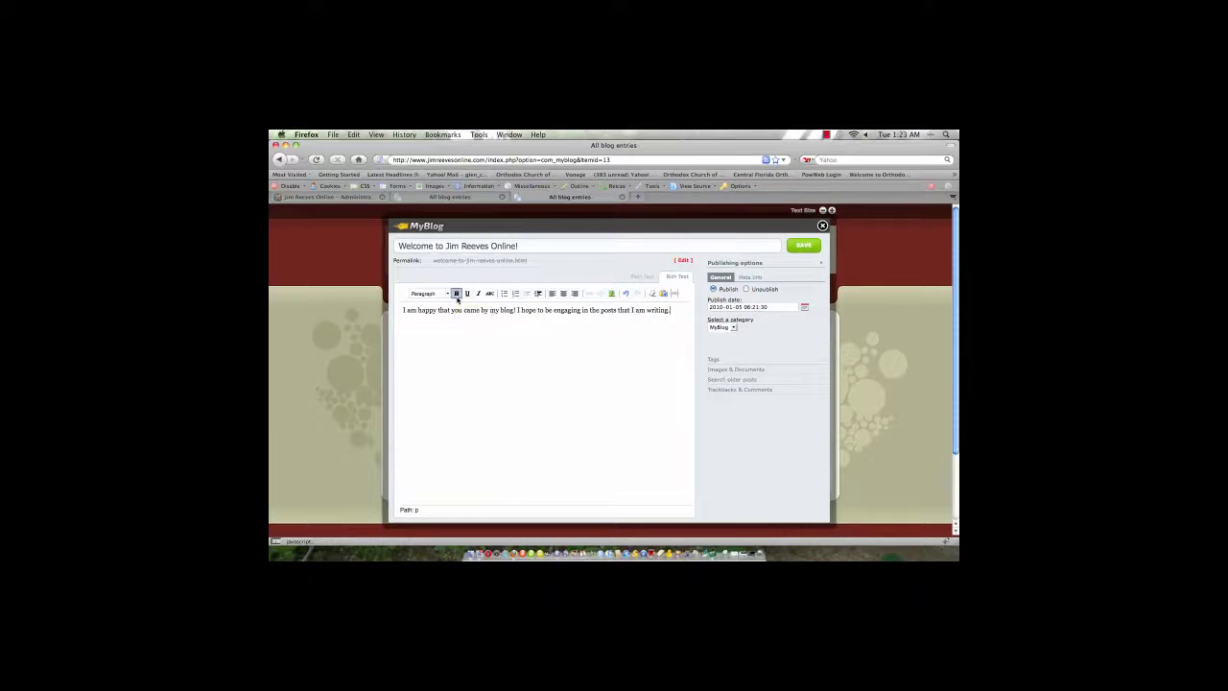
# Step: Bold the opening words 'I am', then select the word 'engaging'
pyautogui.click(459, 295)
pyautogui.moveTo(402, 310); pyautogui.dragTo(418, 310)
pyautogui.click(458, 294)
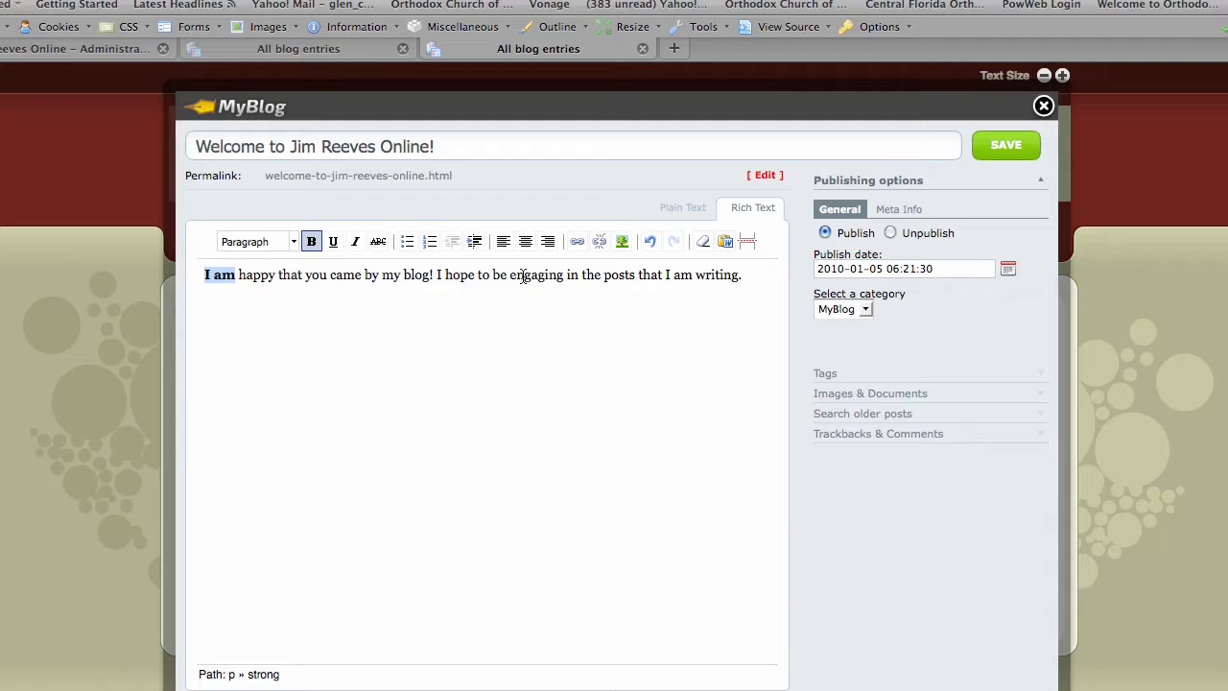
pyautogui.moveTo(510, 275); pyautogui.dragTo(561, 278)
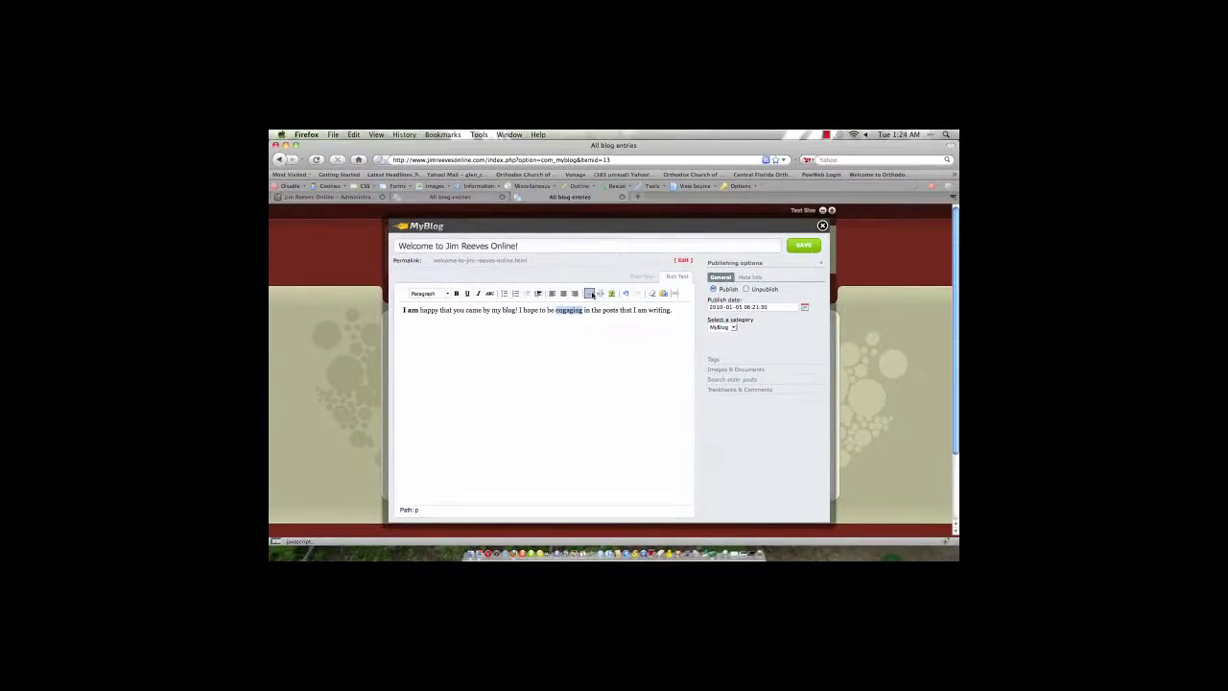
pyautogui.click(586, 275)
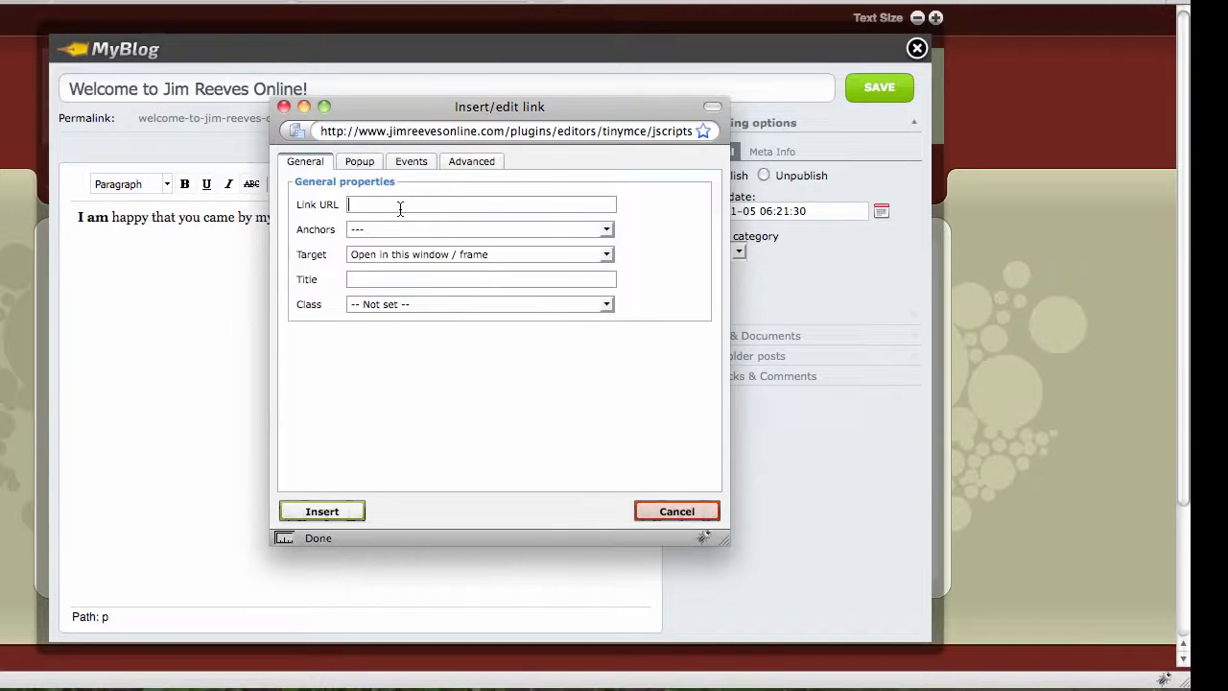
pyautogui.click(400, 206)
pyautogui.click(400, 206)
pyautogui.write('http://ww')
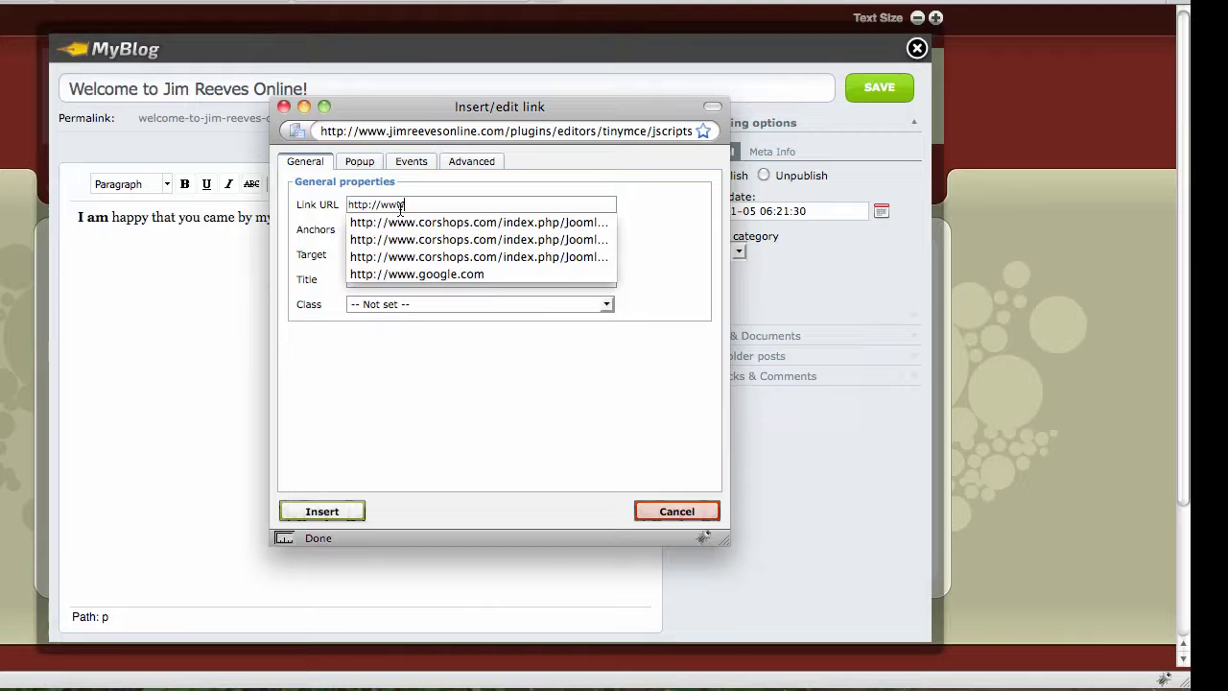
pyautogui.write('w.google.com')
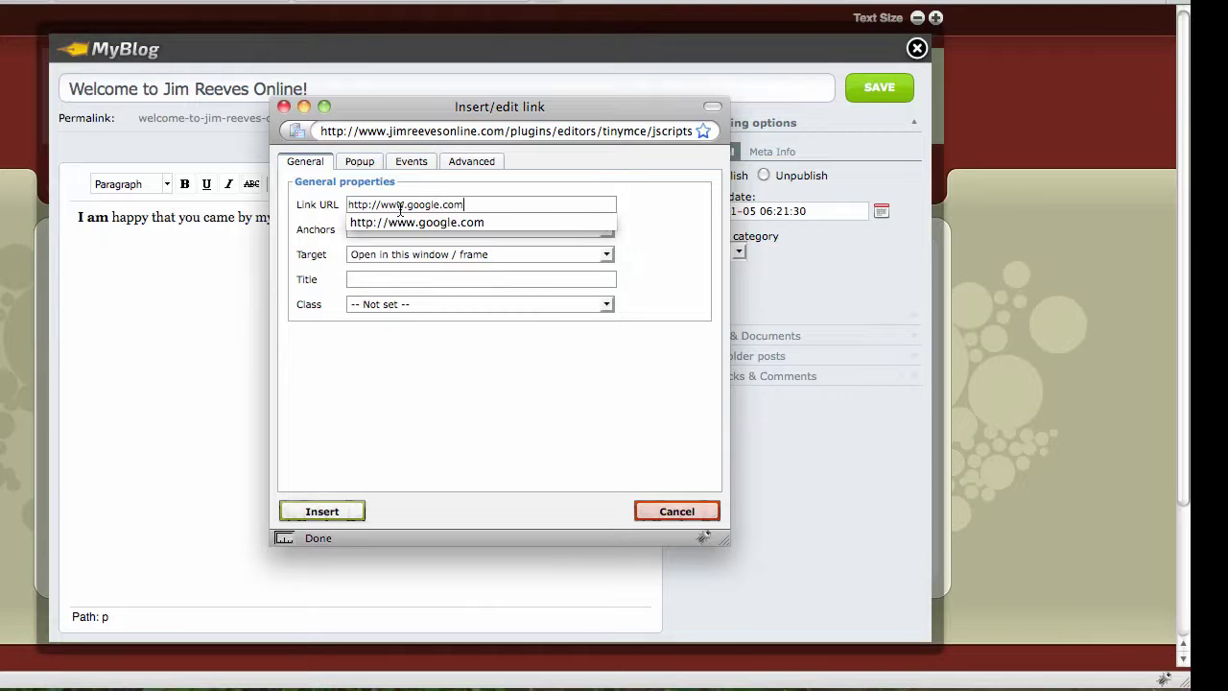
pyautogui.click(401, 221)
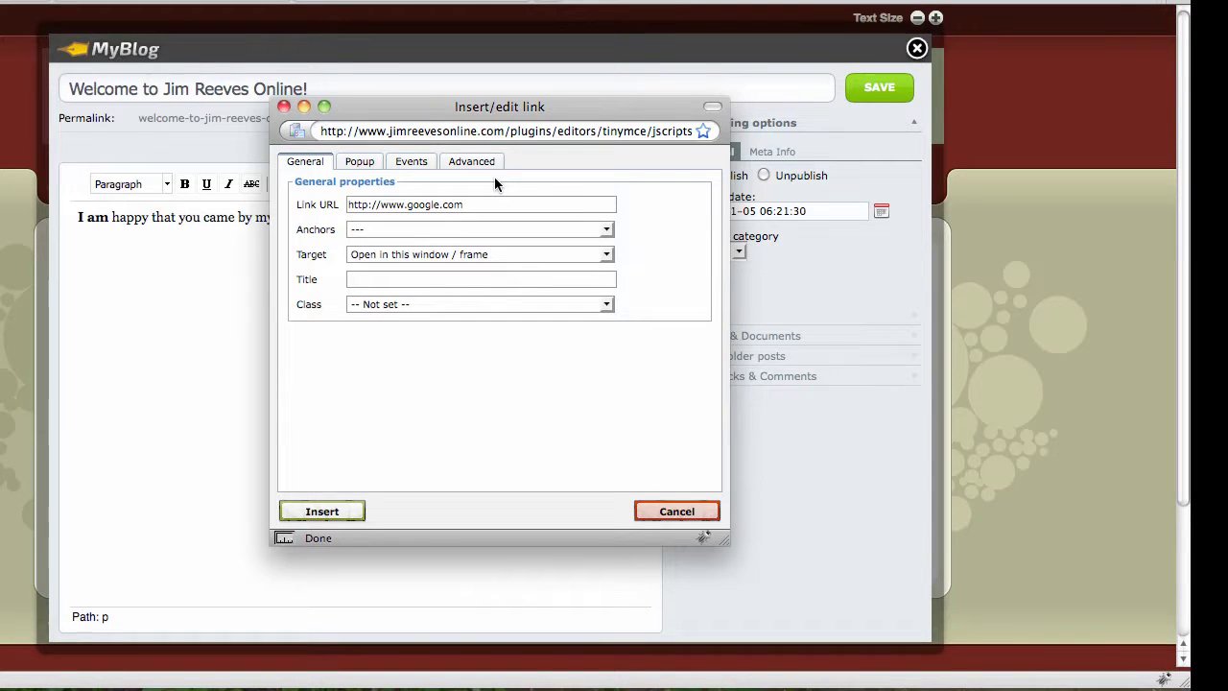
# Step: Set the link target to 'Open in new window (_blank)' and insert it
pyautogui.click(364, 170)
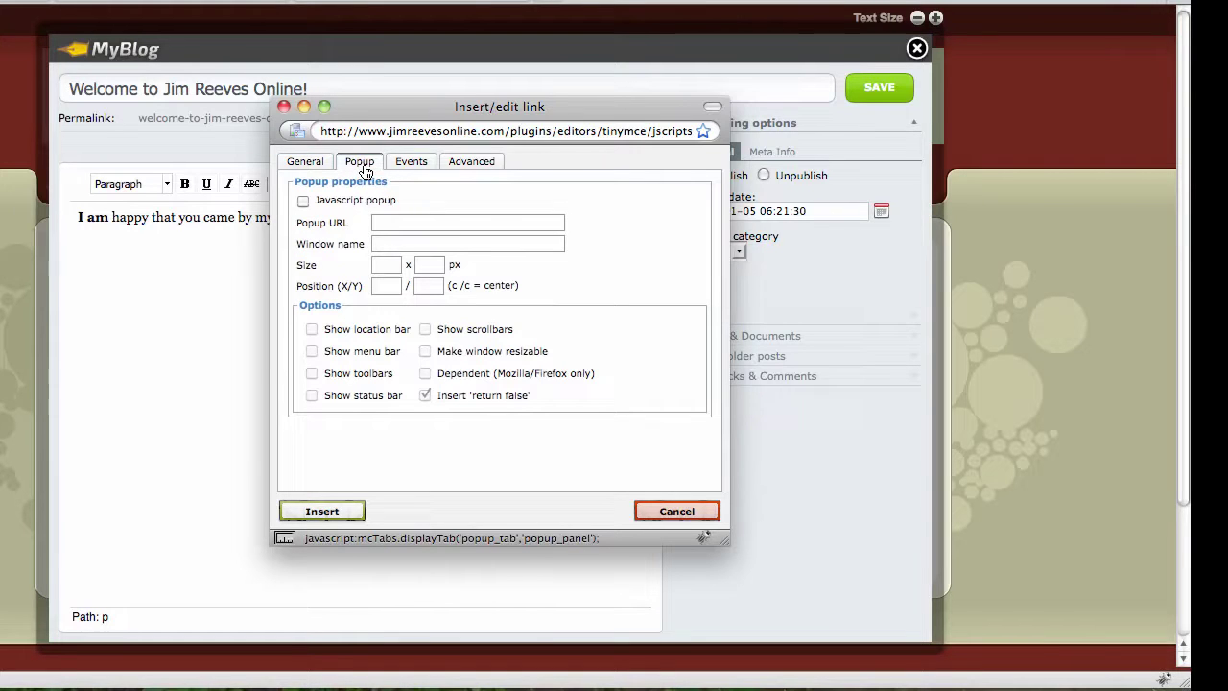
pyautogui.click(302, 200)
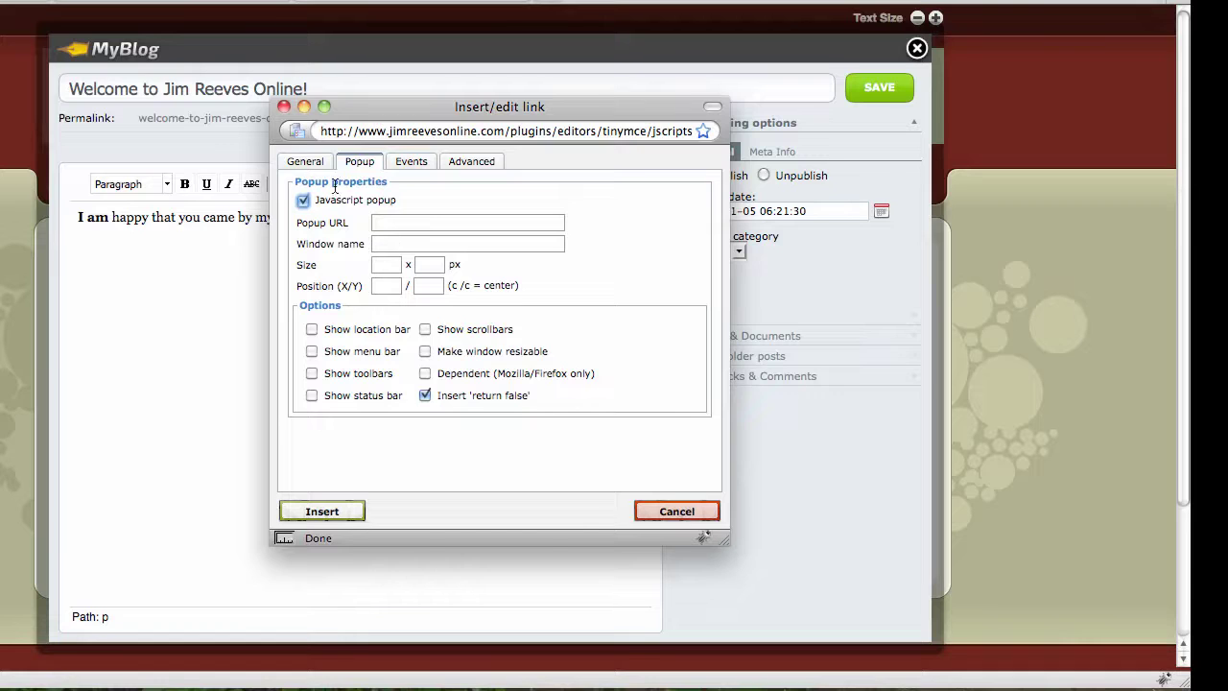
pyautogui.click(305, 163)
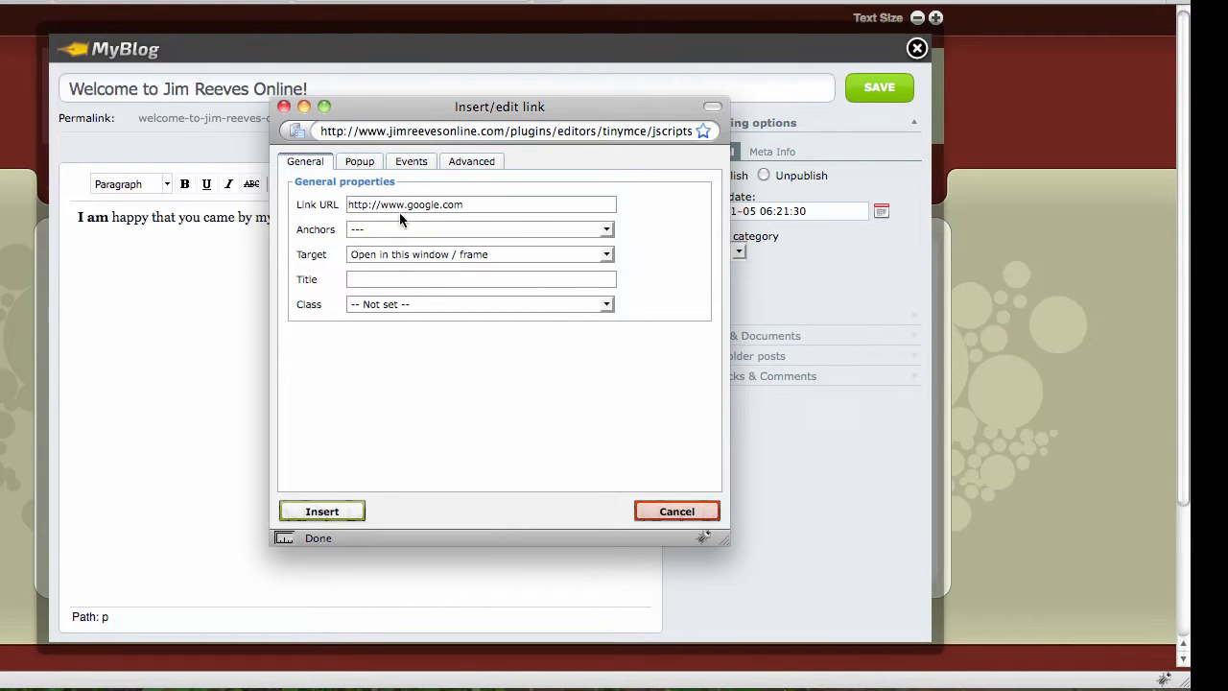
pyautogui.click(372, 163)
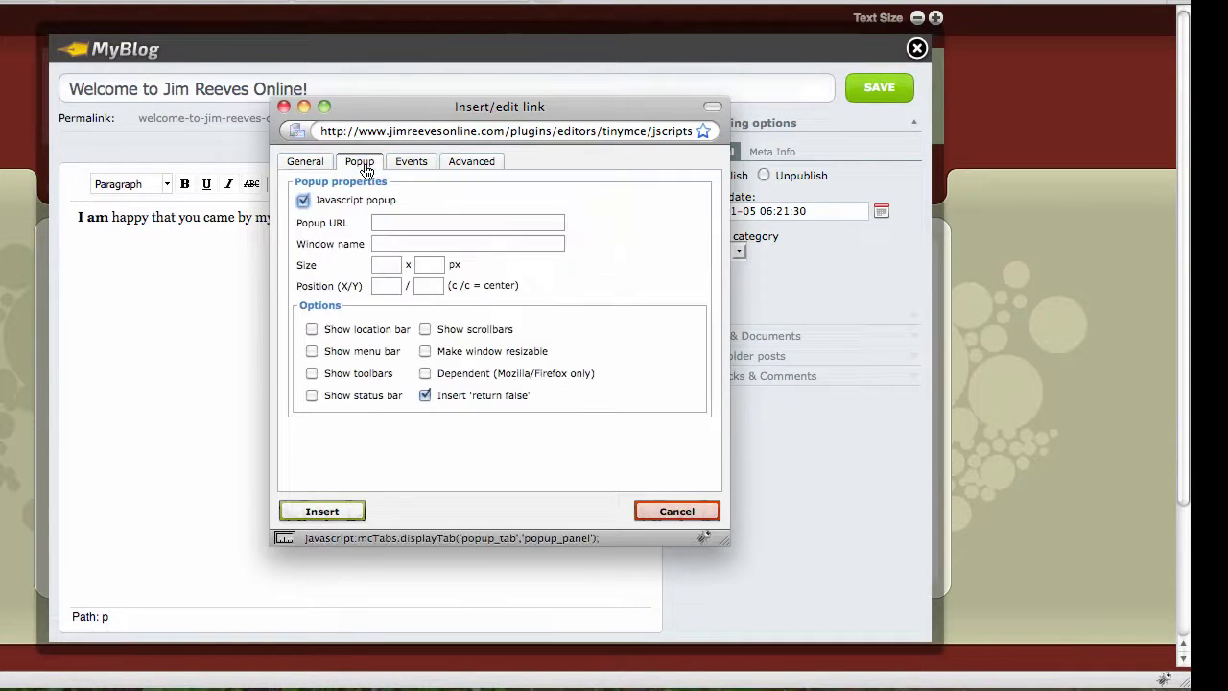
pyautogui.click(305, 164)
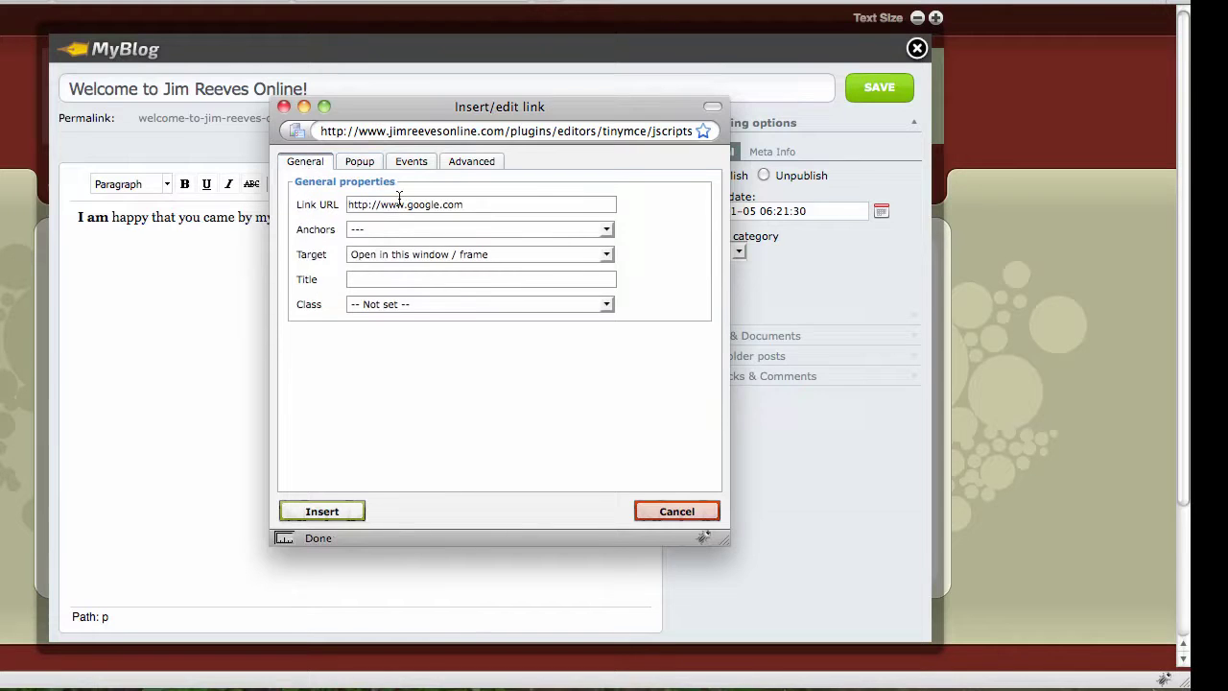
pyautogui.click(423, 255)
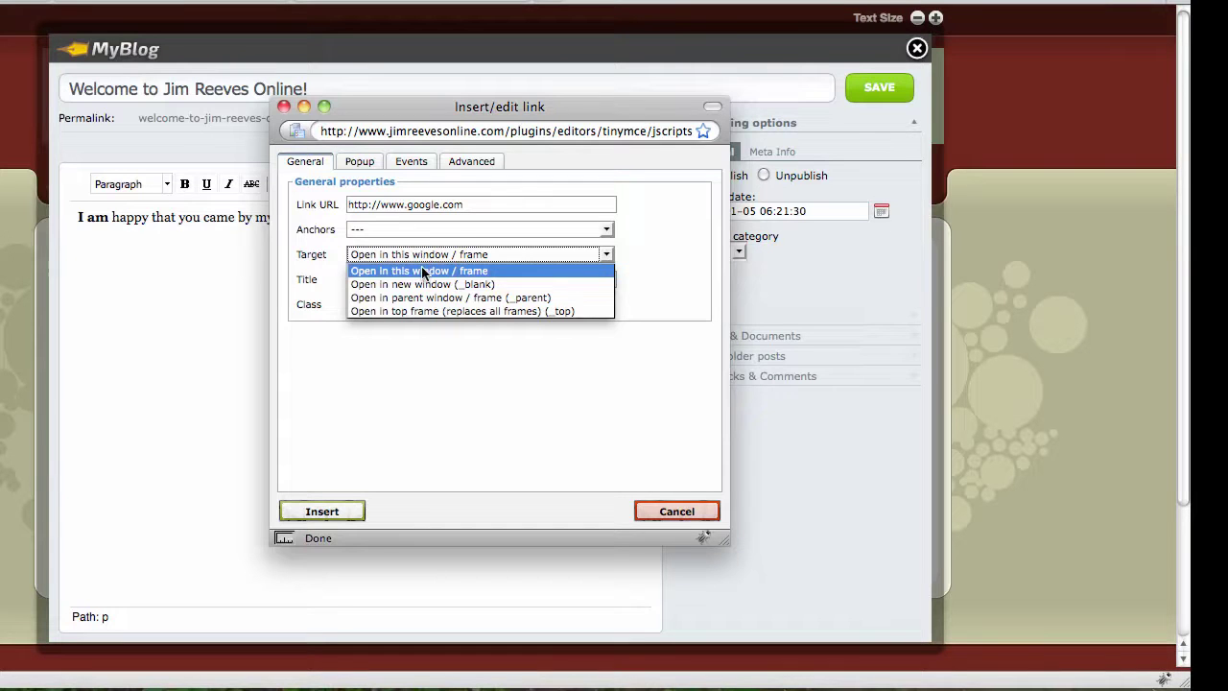
pyautogui.click(424, 291)
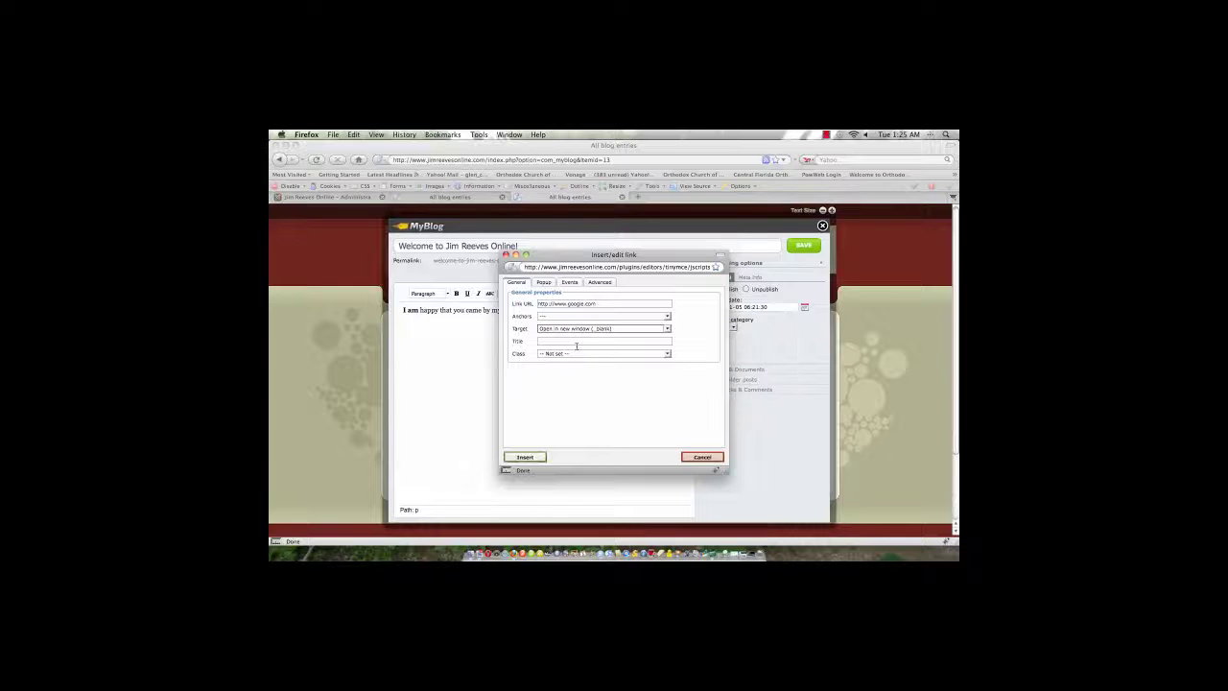
pyautogui.click(526, 457)
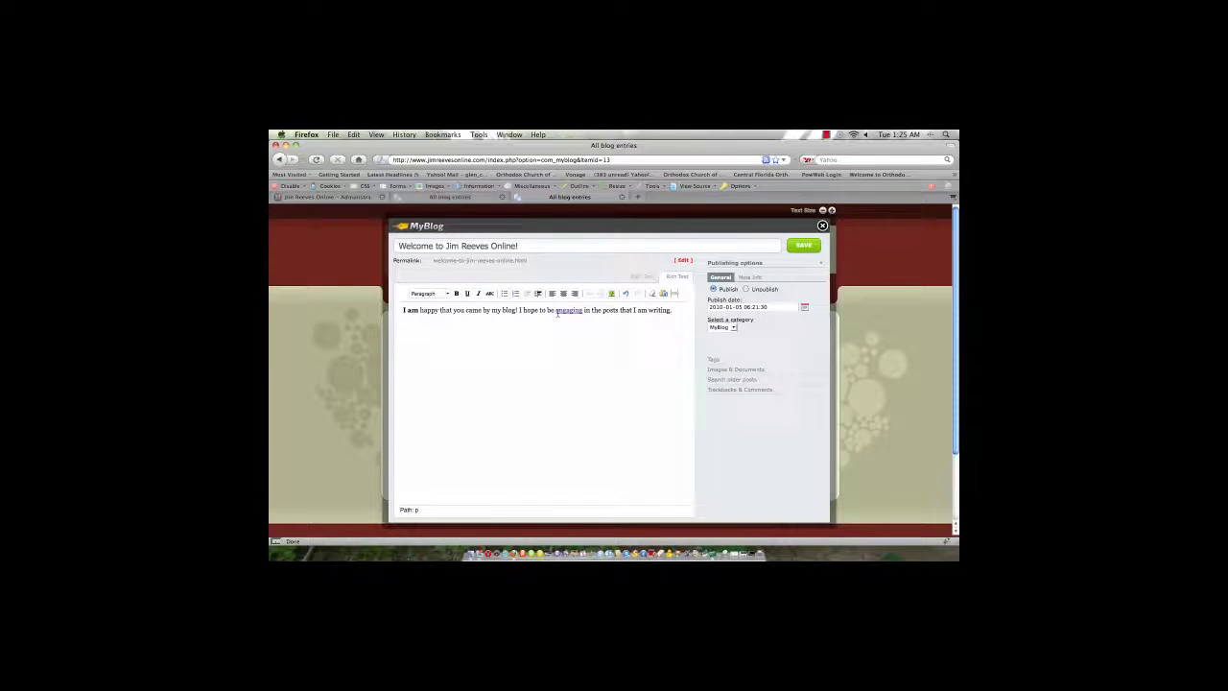
# Step: Select the linked word 'engaging' and unlink it, leaving plain text
pyautogui.click(558, 312)
pyautogui.doubleClick(575, 310)
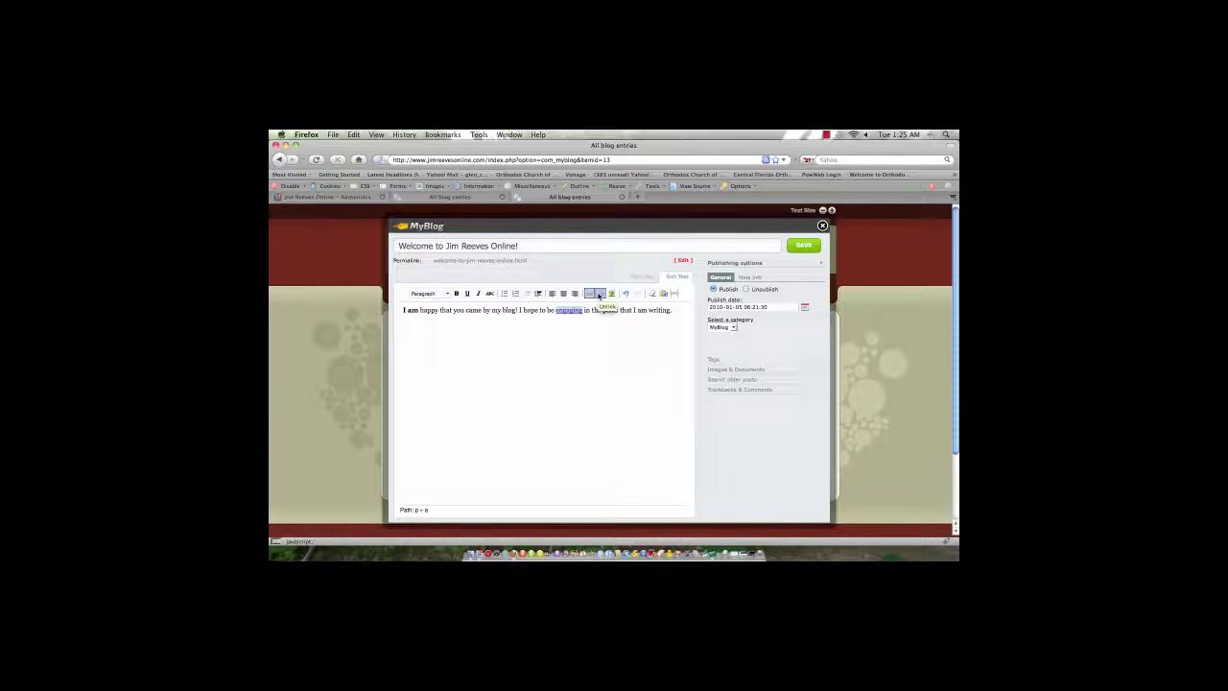
pyautogui.click(599, 295)
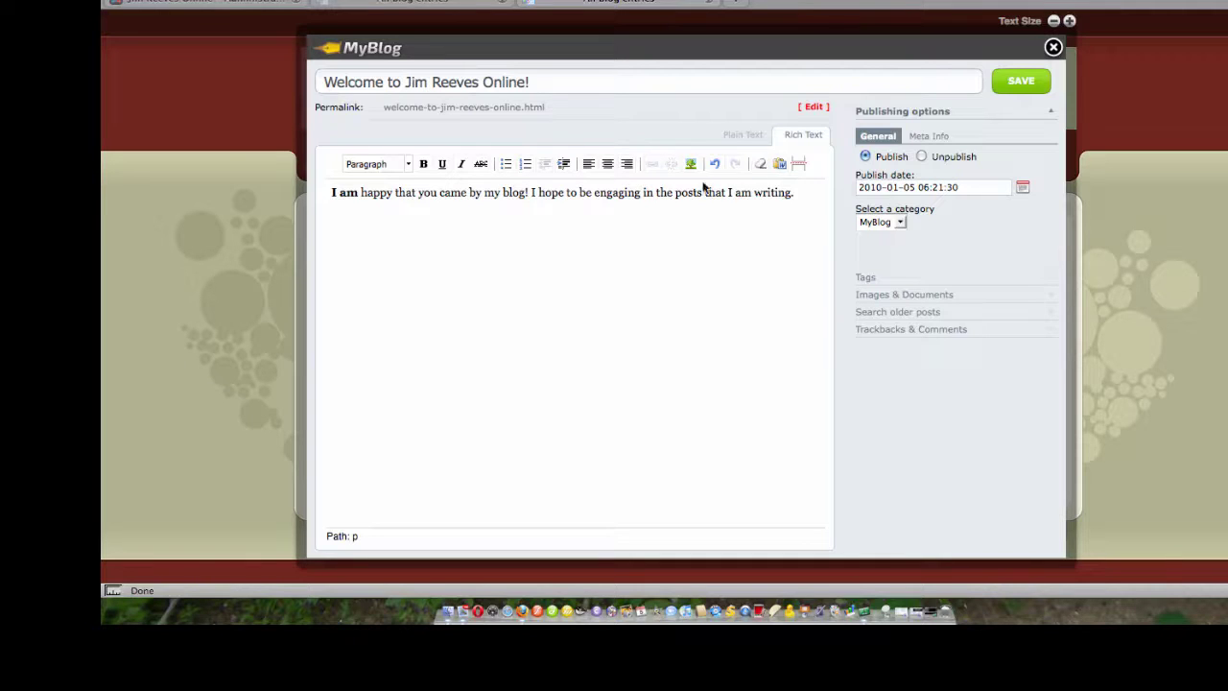
# Step: After the first paragraph, type 'This is my introtext.', insert a read-more break, then 'This is the rest of my text.'
pyautogui.moveTo(595, 194); pyautogui.dragTo(793, 198)
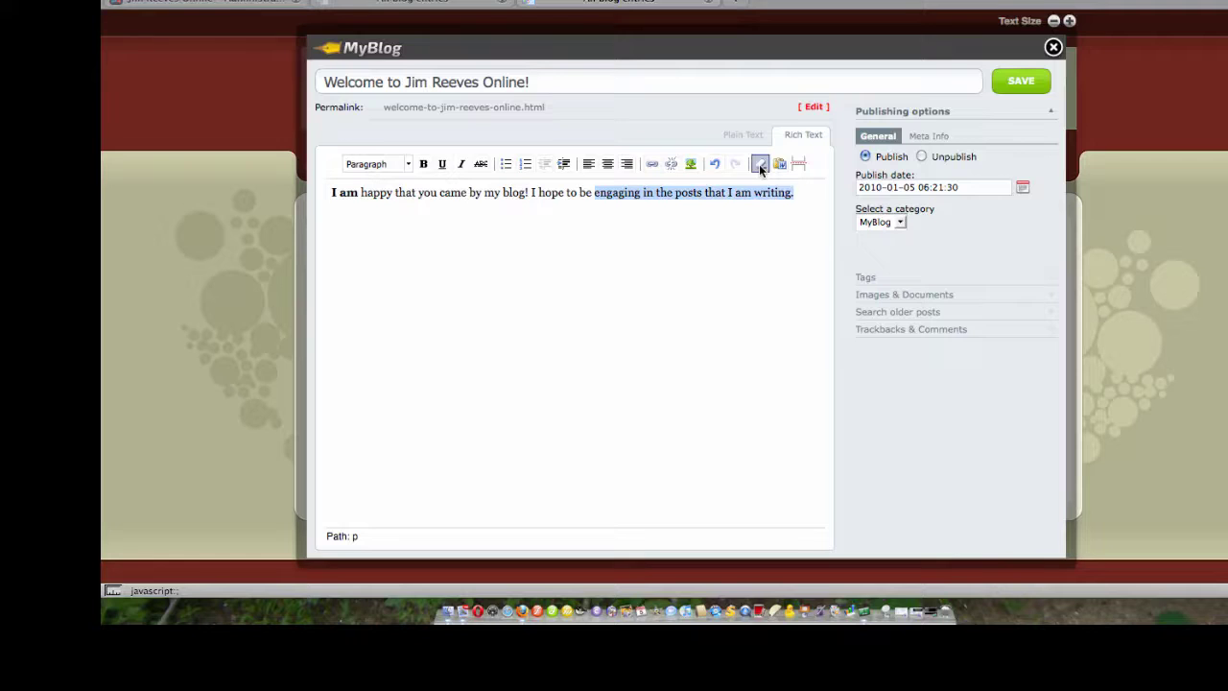
pyautogui.click(797, 197)
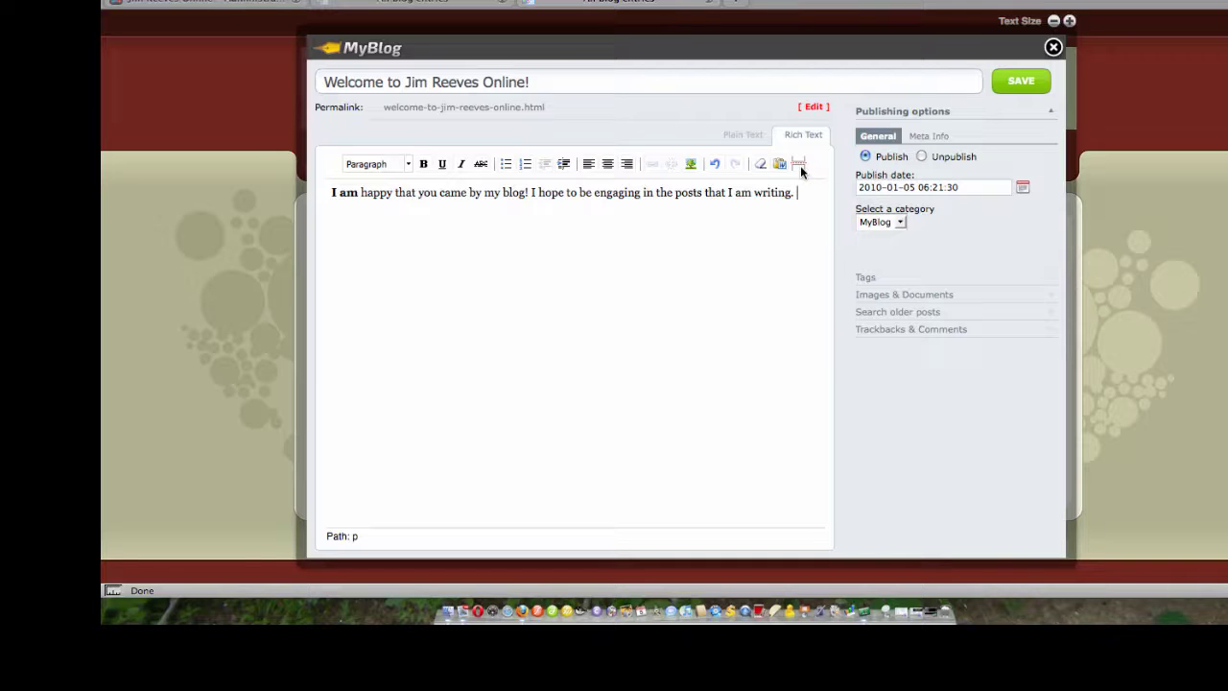
pyautogui.write('This is my introtext.')
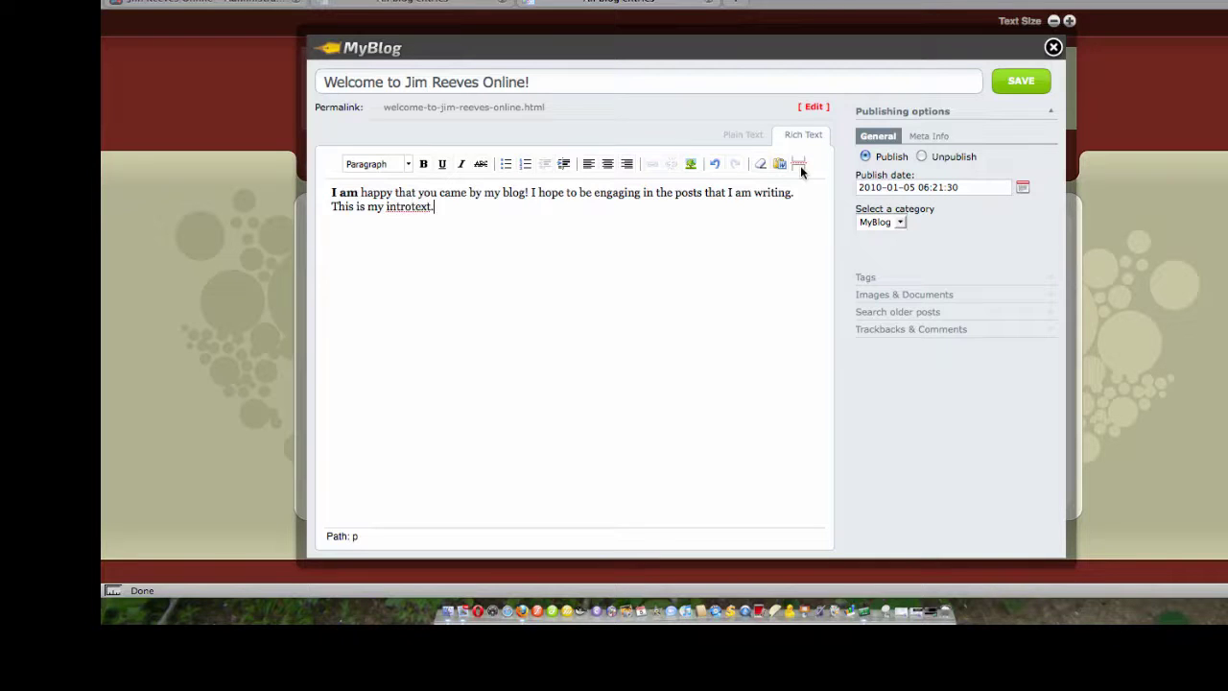
pyautogui.press('Return')
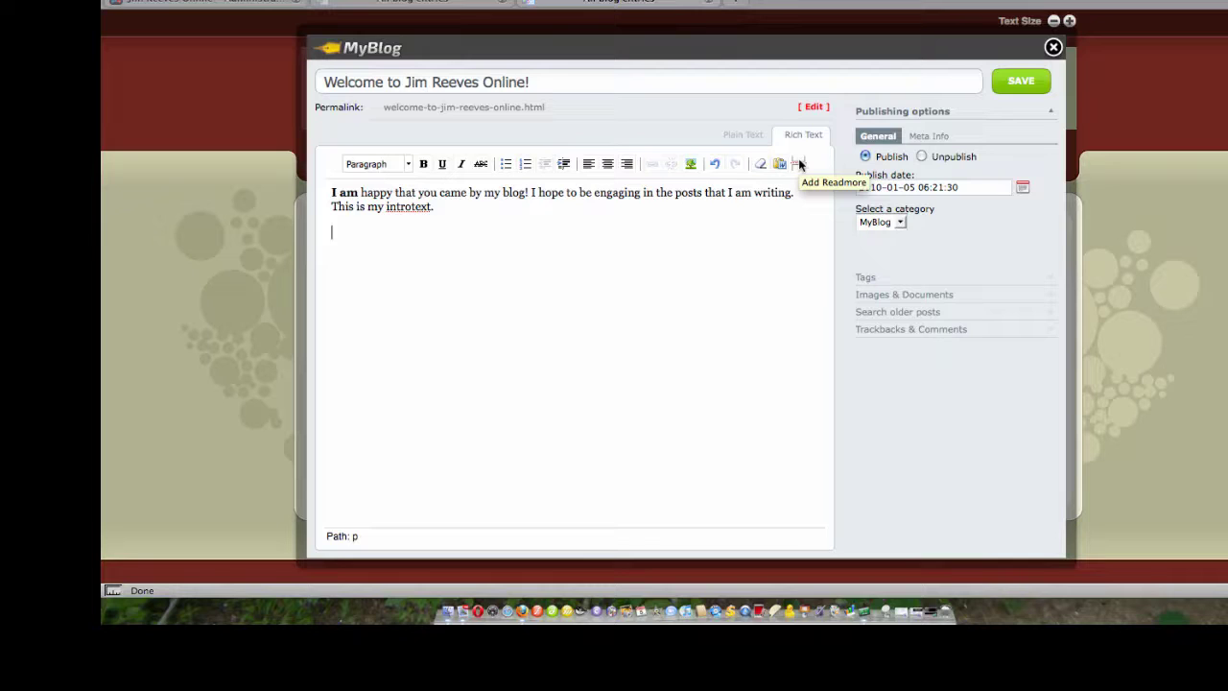
pyautogui.click(800, 165)
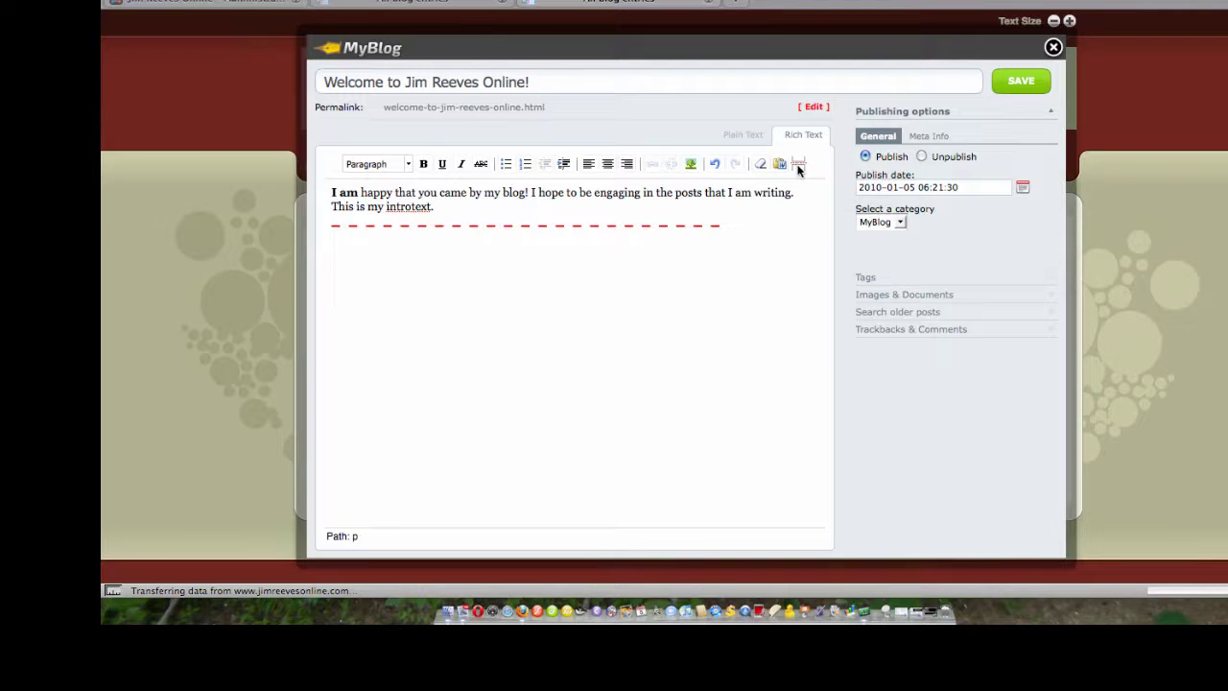
pyautogui.write('This is the rest of my text.')
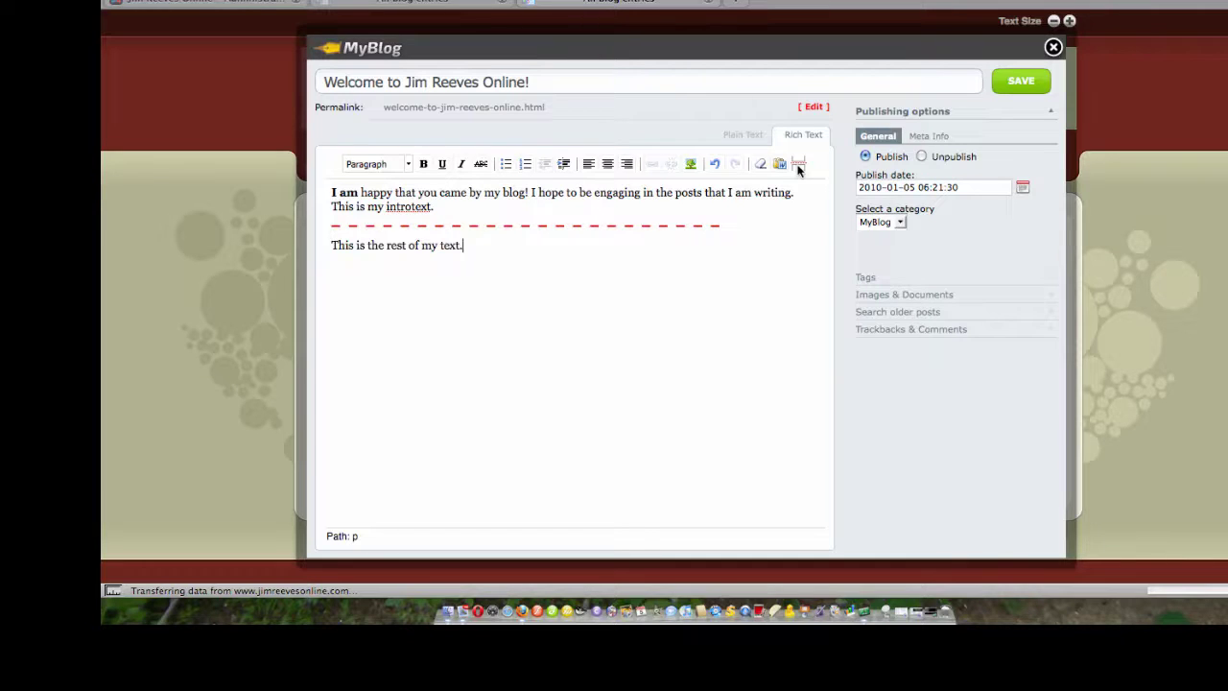
# Step: Insert a new first line reading 'This is my title.' above the opening paragraph
pyautogui.click(406, 165)
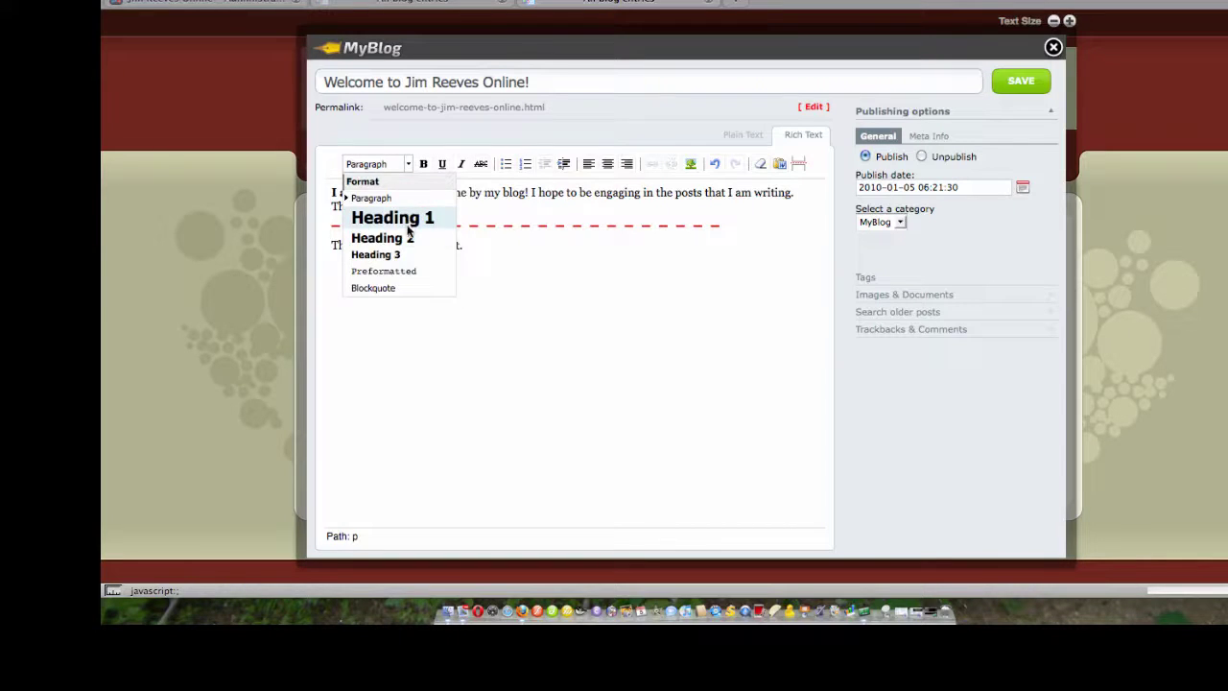
pyautogui.click(403, 197)
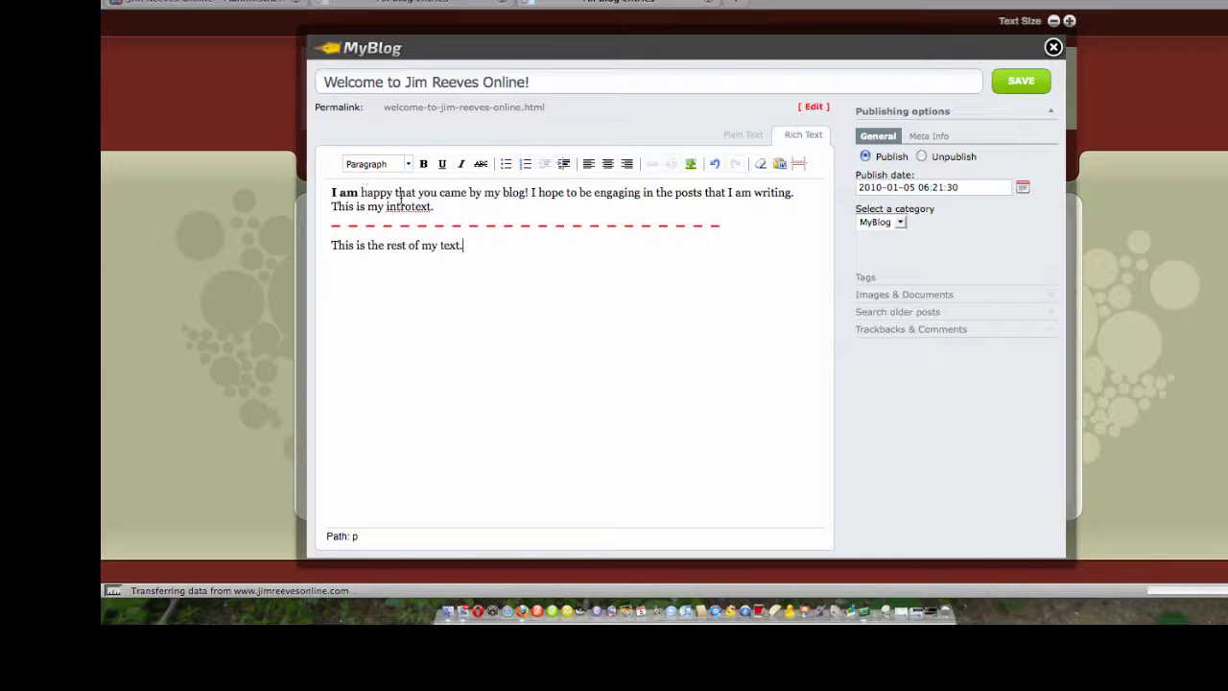
pyautogui.click(331, 194)
pyautogui.press('Return')
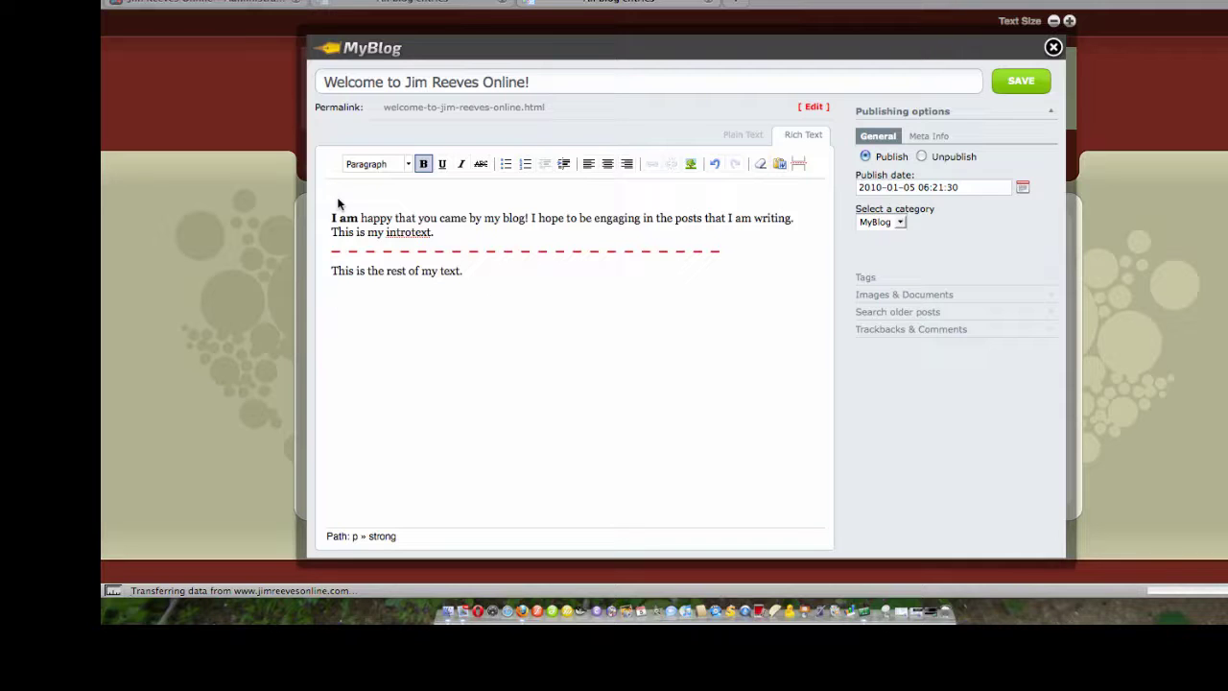
pyautogui.write('This is my title.')
# Step: Make the title a centred Heading 1 and delete its trailing period
pyautogui.click(334, 192)
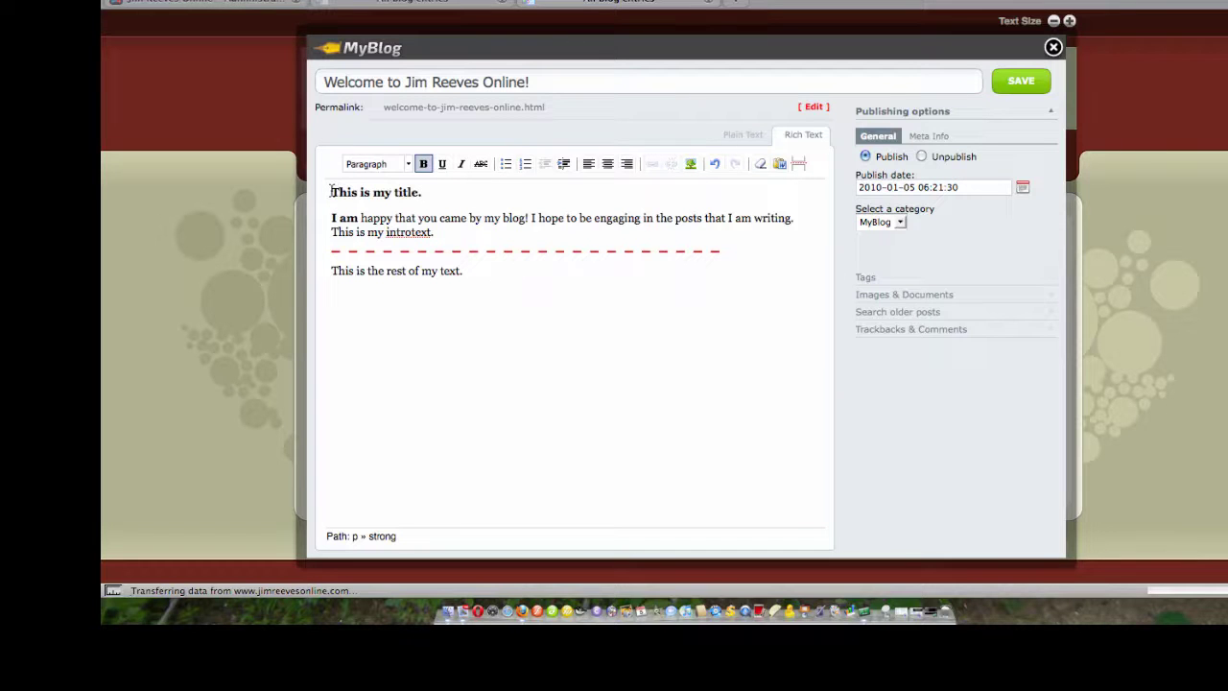
pyautogui.keyDown('shift'); pyautogui.click(439, 194); pyautogui.keyUp('shift')
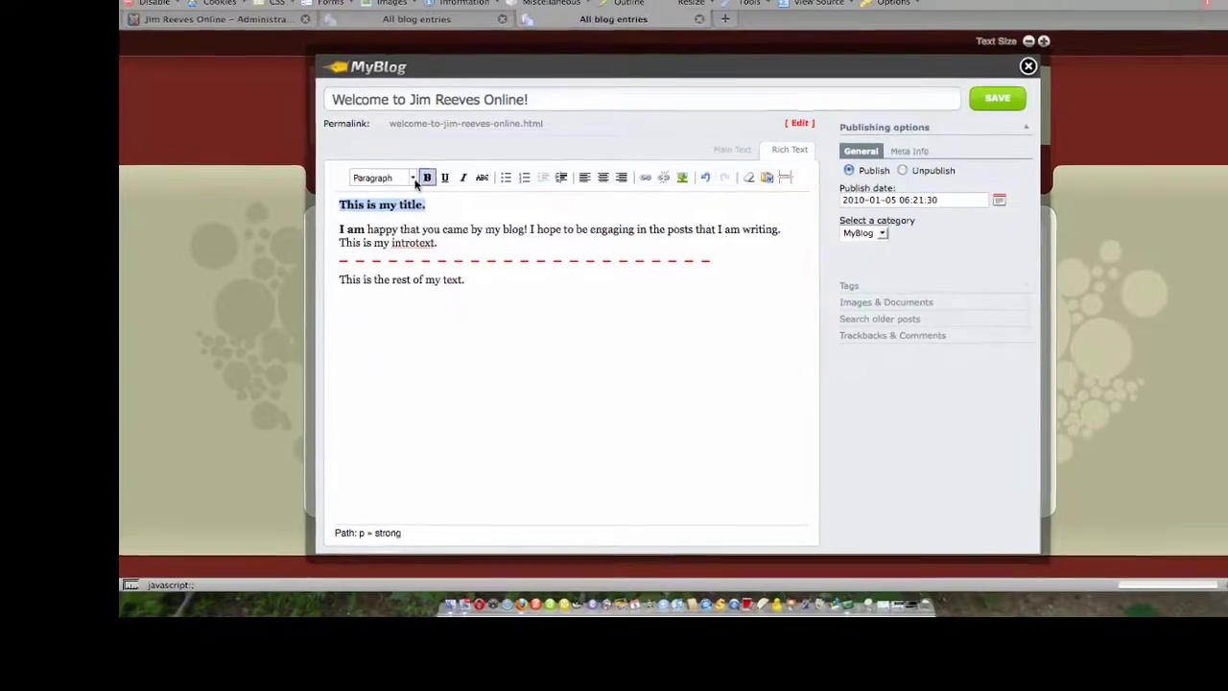
pyautogui.click(388, 164)
pyautogui.click(436, 309)
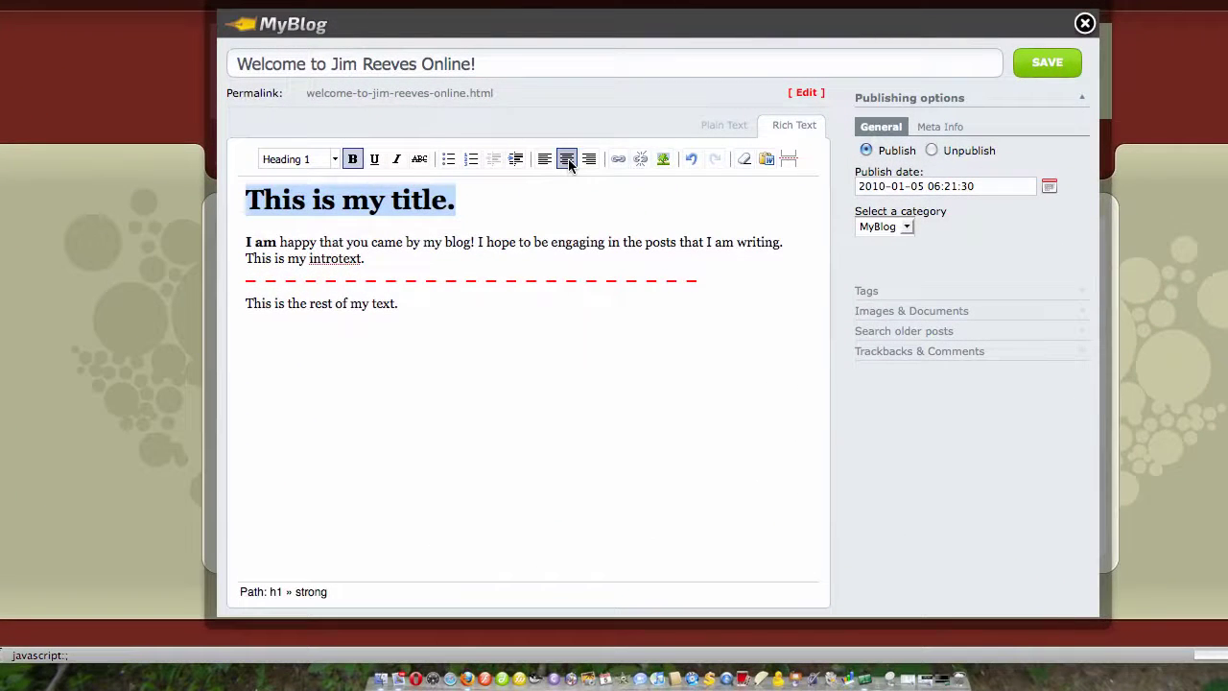
pyautogui.click(568, 161)
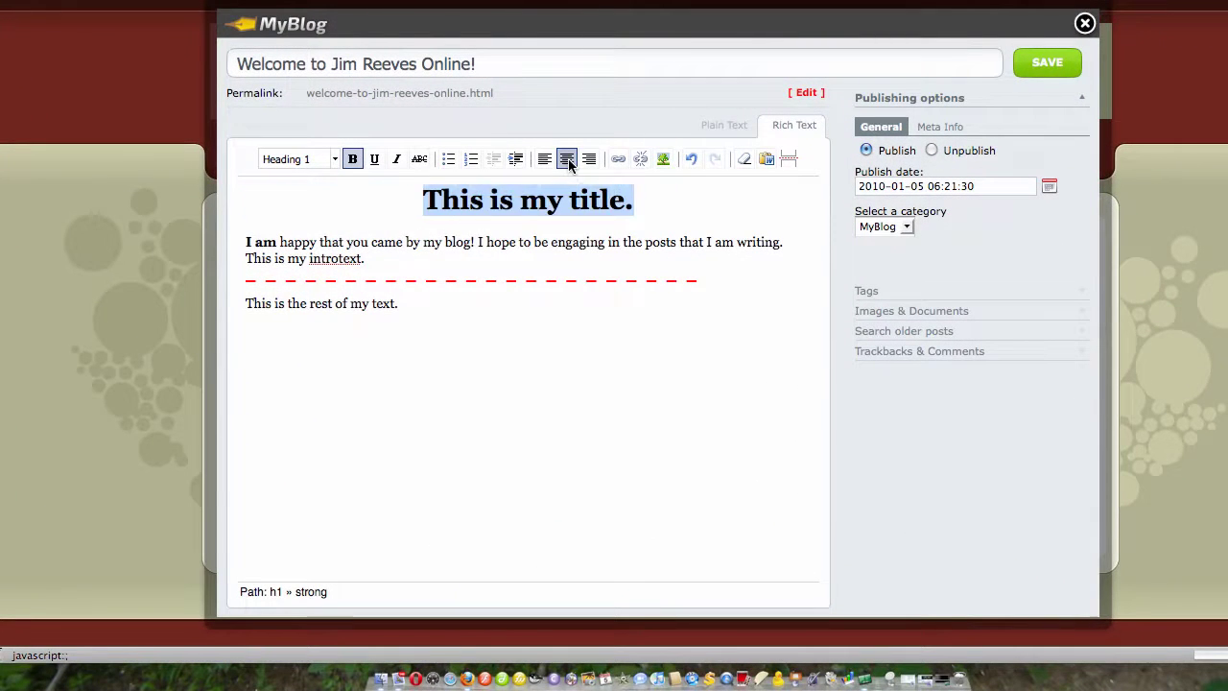
pyautogui.click(643, 211)
pyautogui.press('BackSpace')
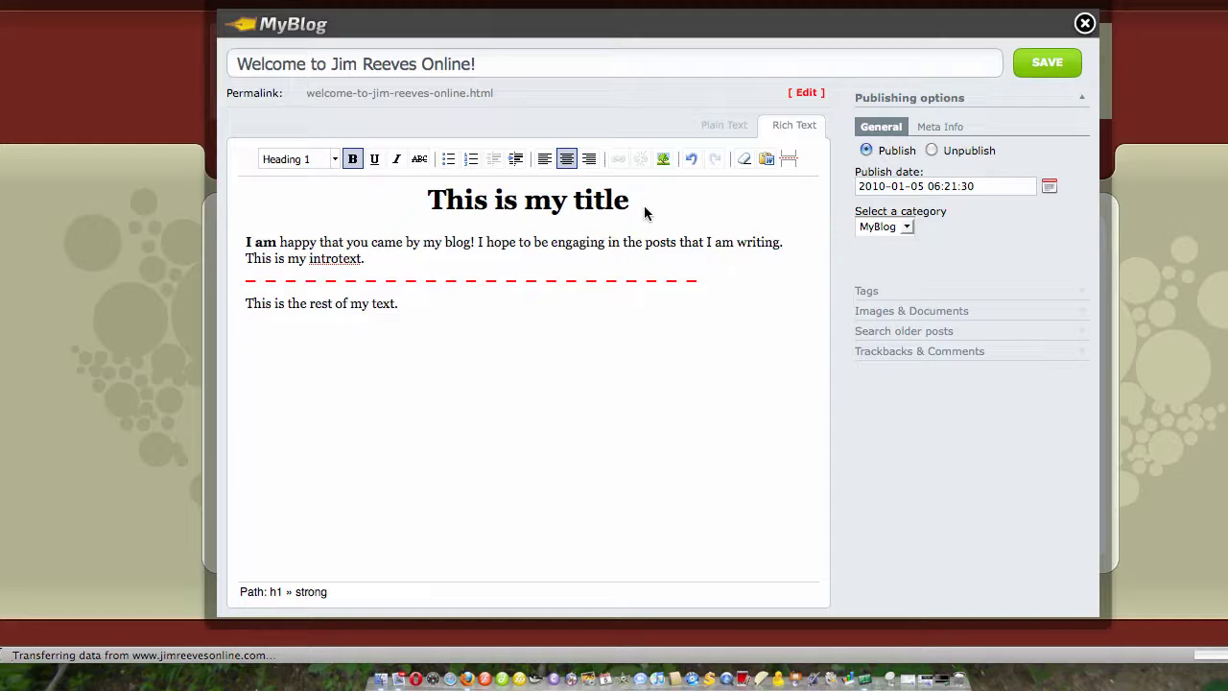
pyautogui.click(300, 163)
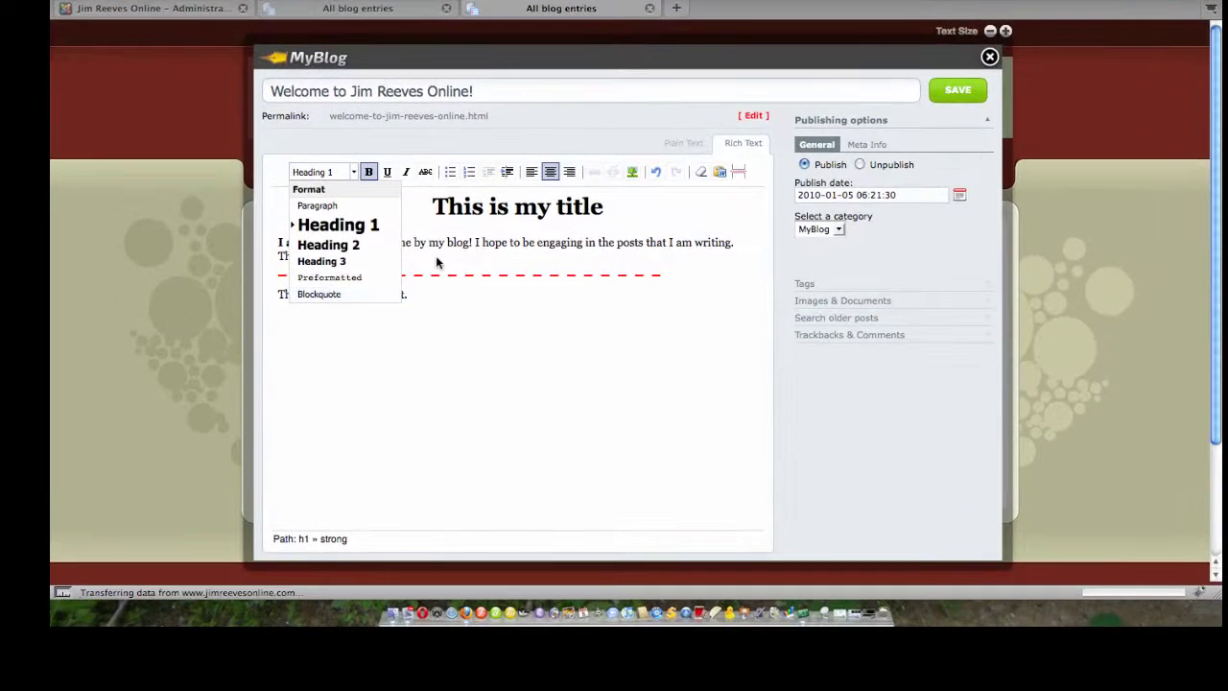
# Step: Format the line 'This is the rest of my text.' as a Blockquote
pyautogui.click(501, 320)
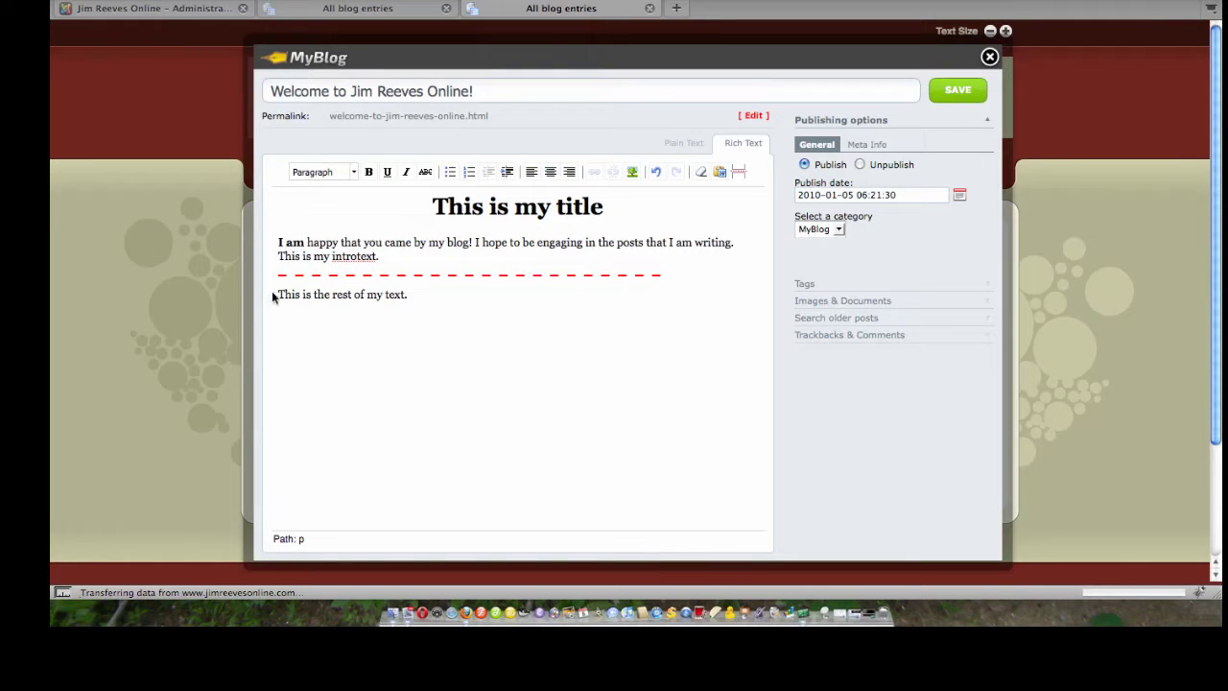
pyautogui.moveTo(273, 298); pyautogui.dragTo(412, 295)
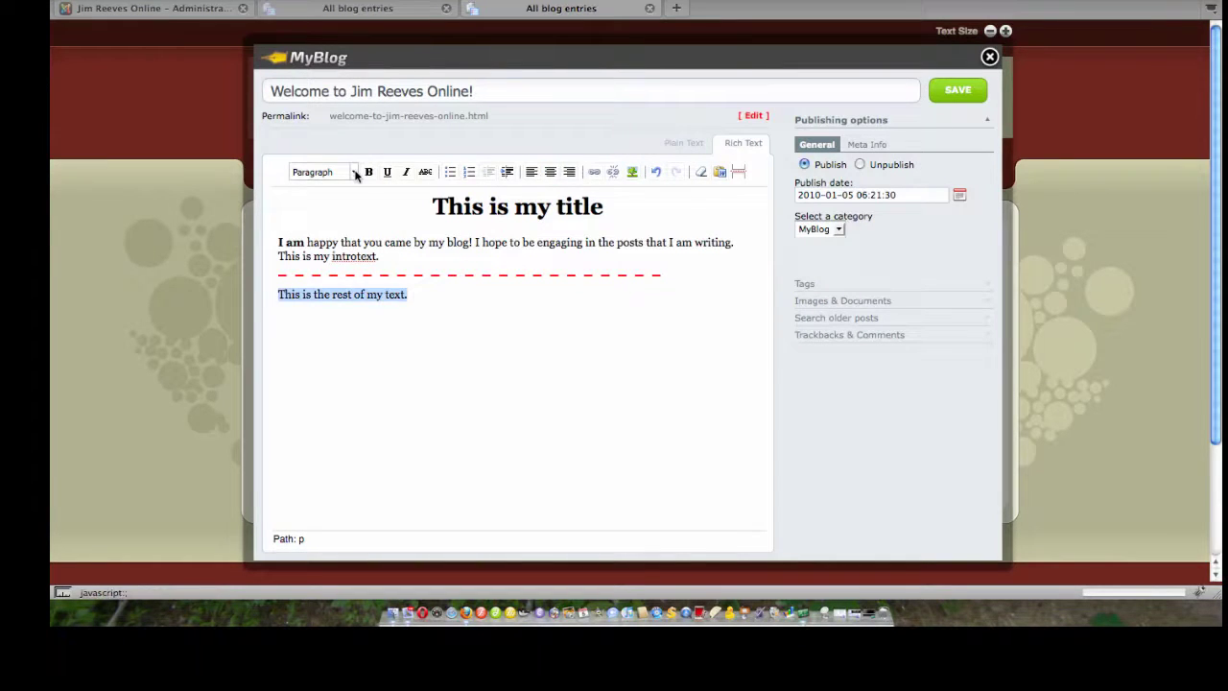
pyautogui.click(355, 174)
pyautogui.click(316, 293)
pyautogui.click(387, 303)
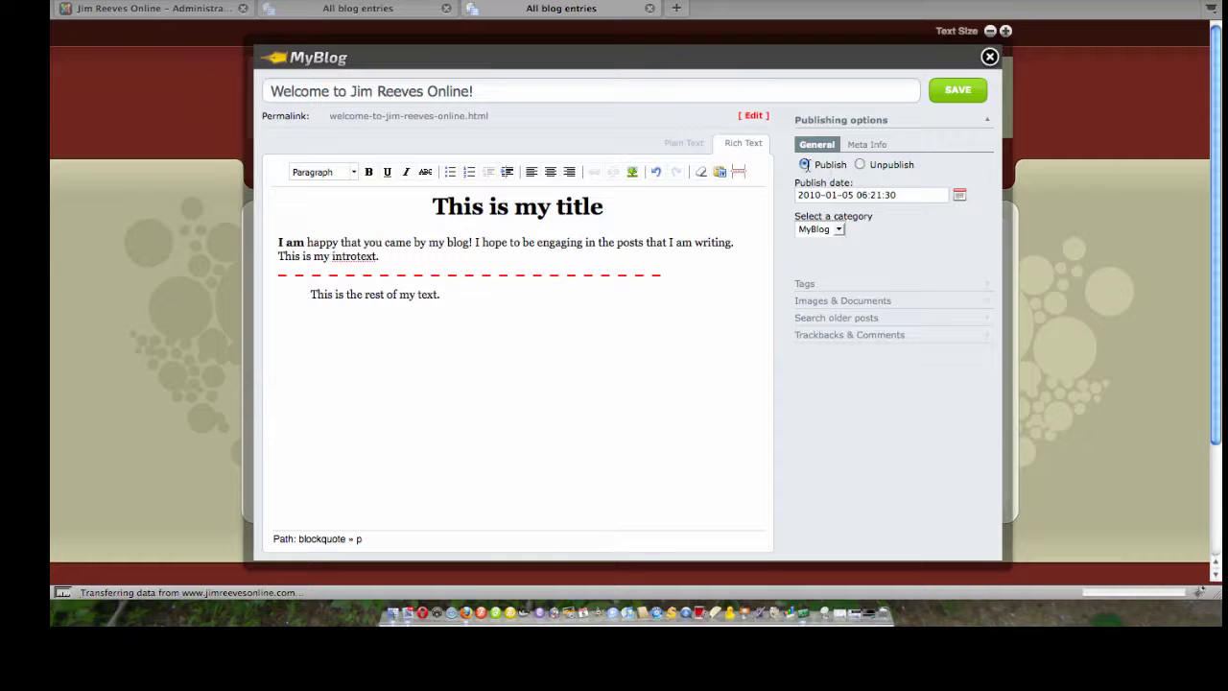
# Step: Keep the entry published and pick January 6, 2010 as its publish date, replacing 2010-01-05
pyautogui.click(862, 164)
pyautogui.click(803, 165)
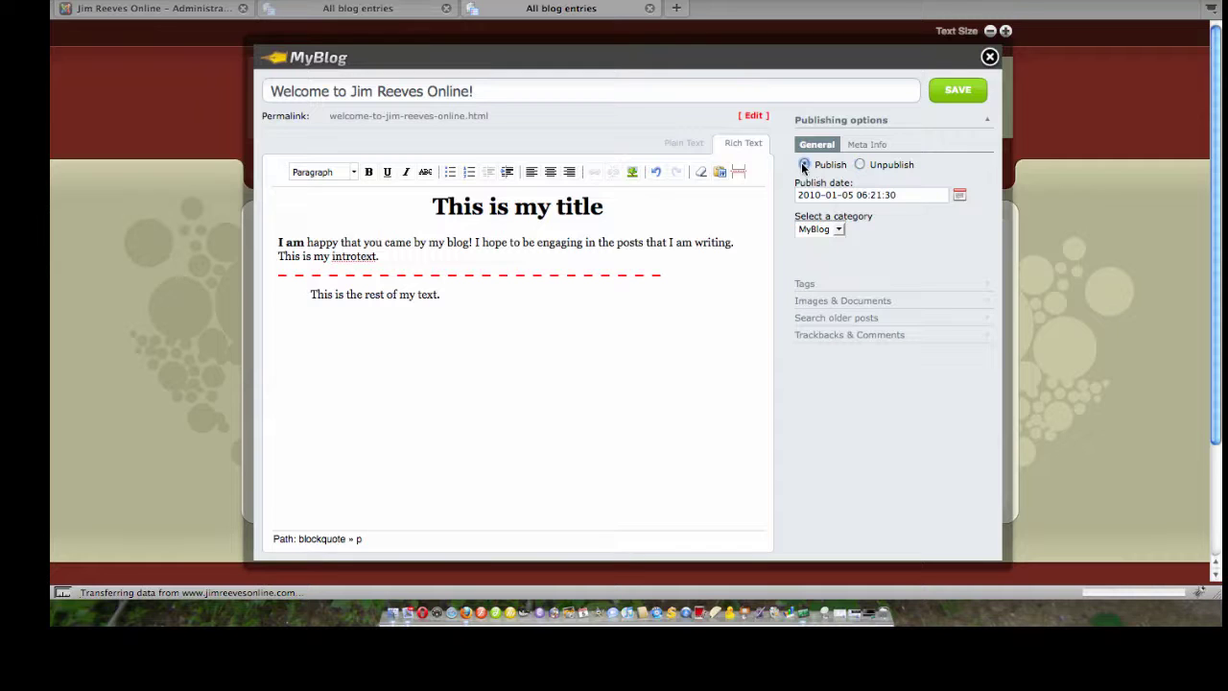
pyautogui.click(960, 198)
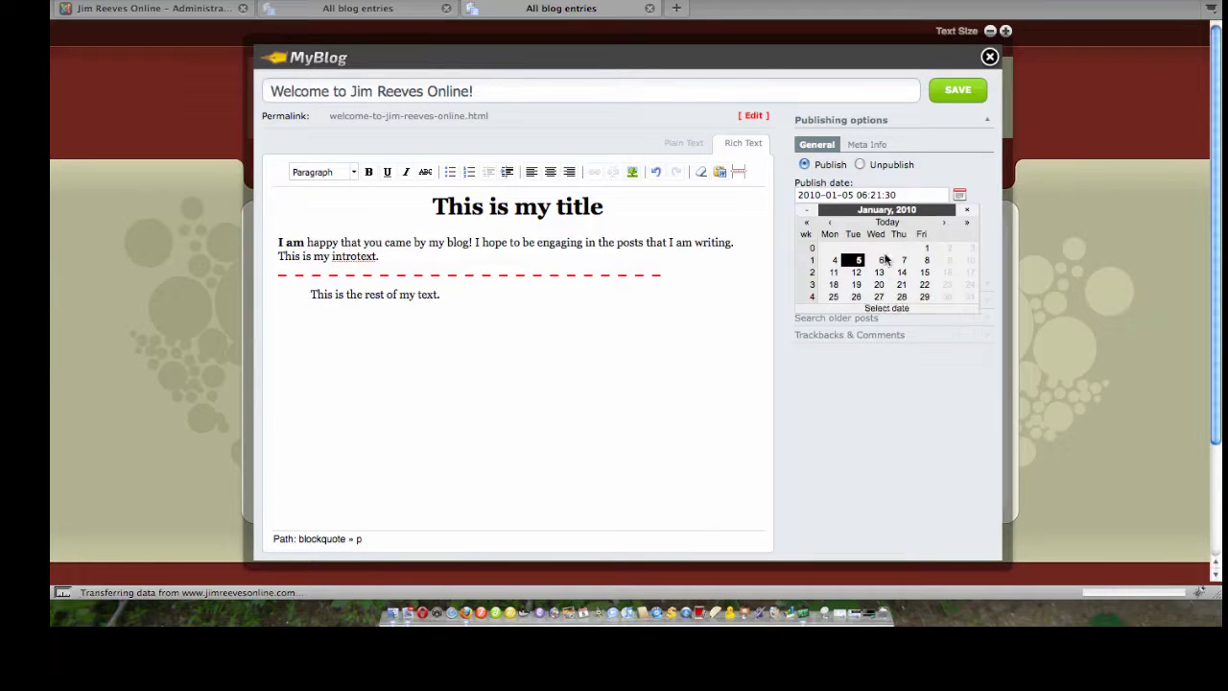
pyautogui.click(882, 261)
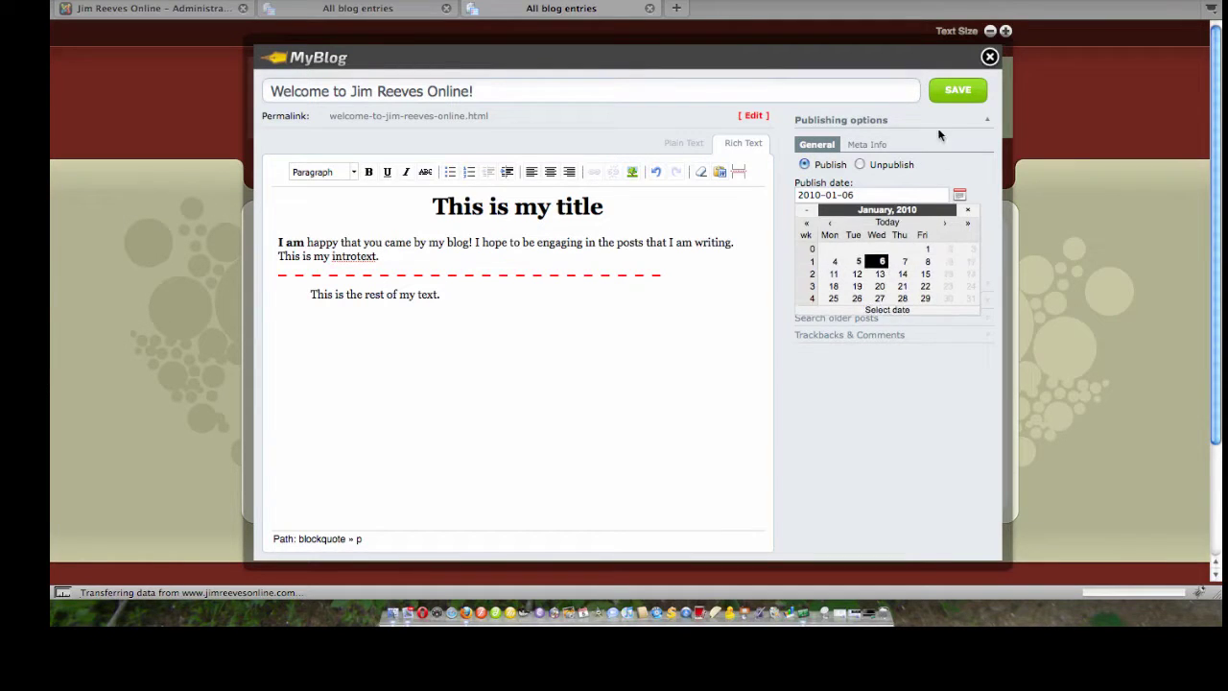
pyautogui.click(916, 185)
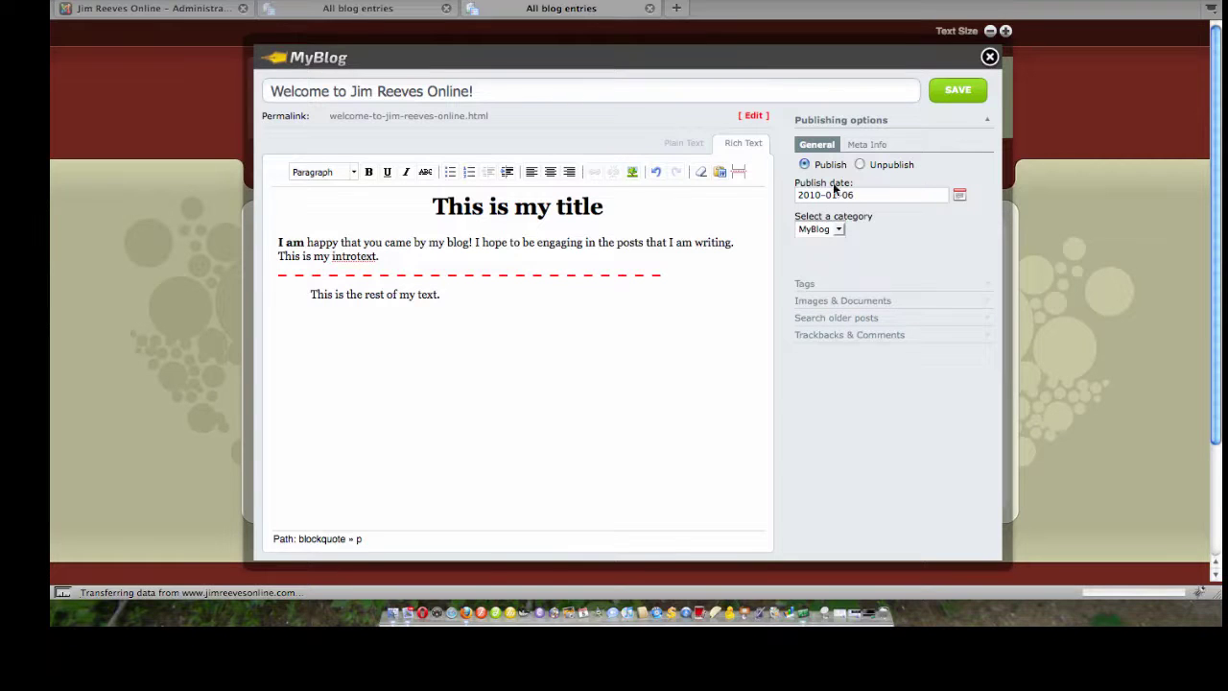